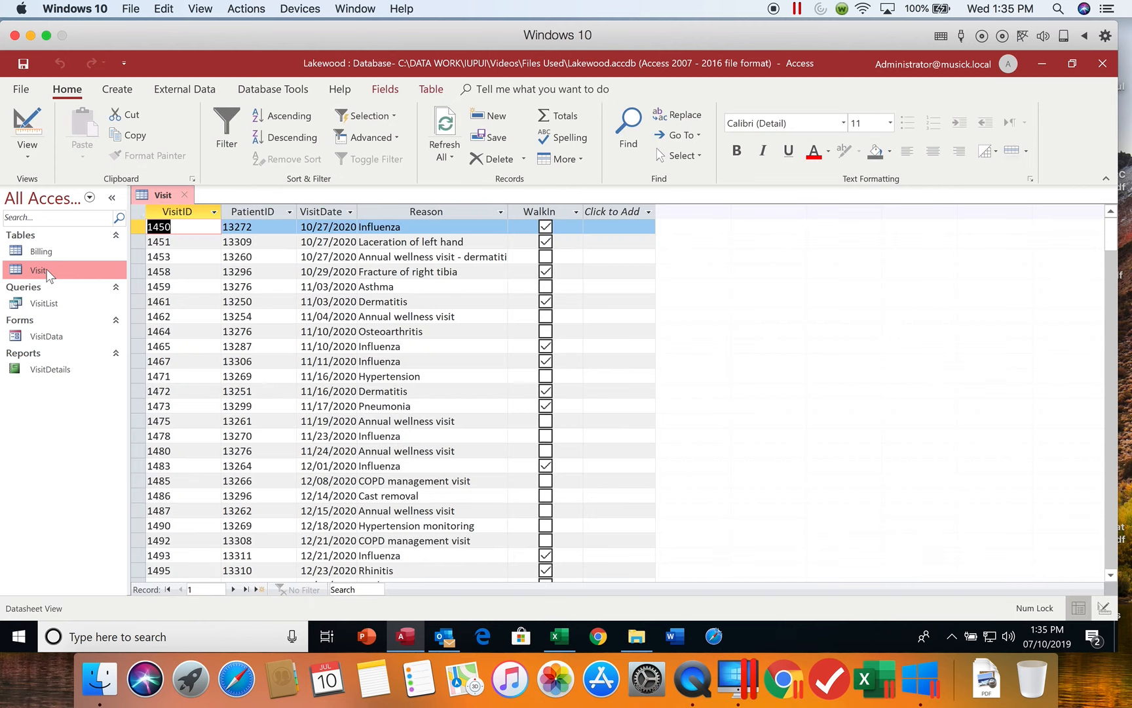
Close the Visit table and open the Billing table in Design View.
click(185, 195)
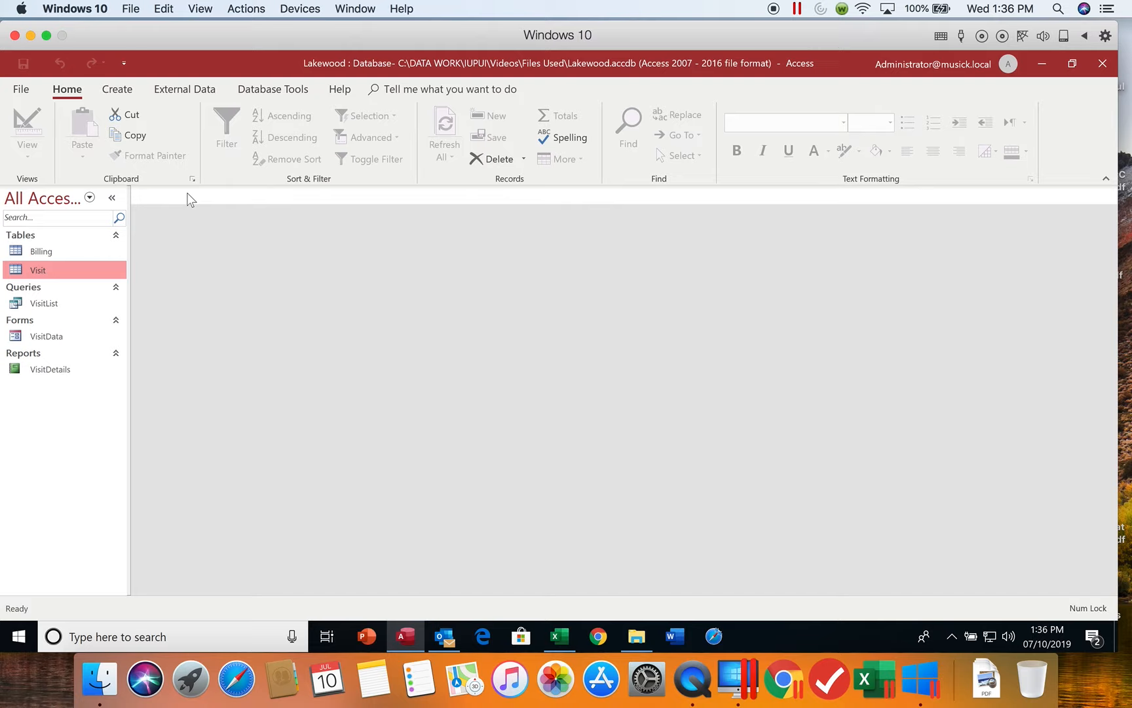
double_click(53, 250)
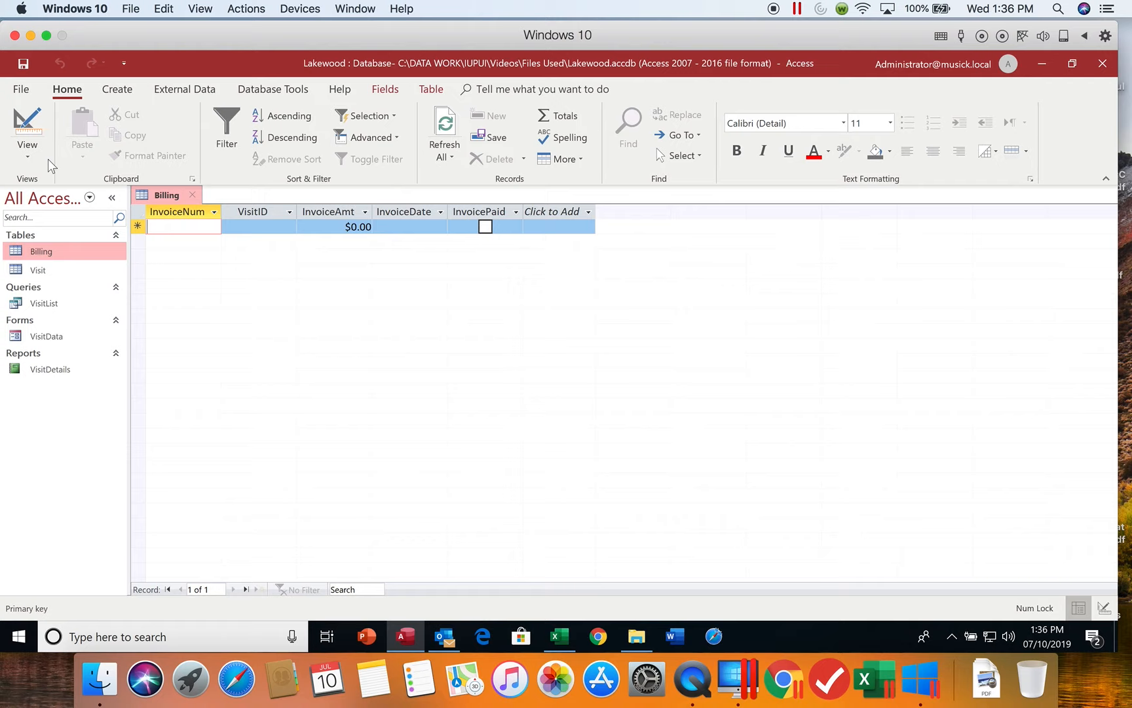
click(29, 155)
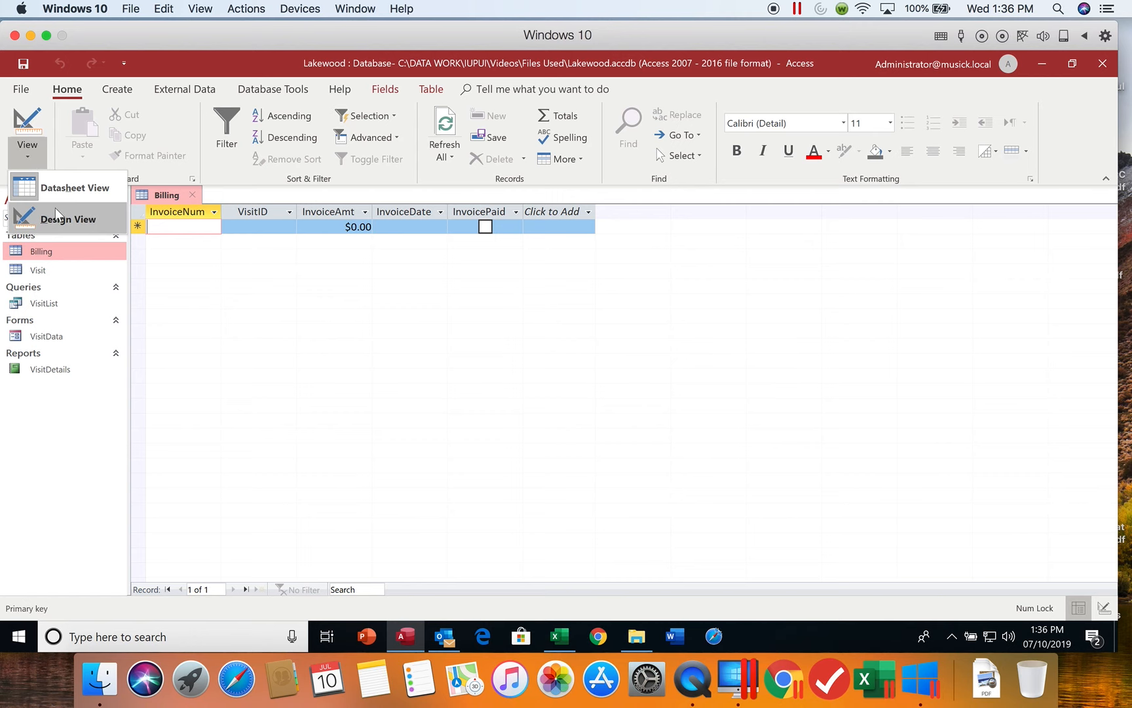
click(61, 220)
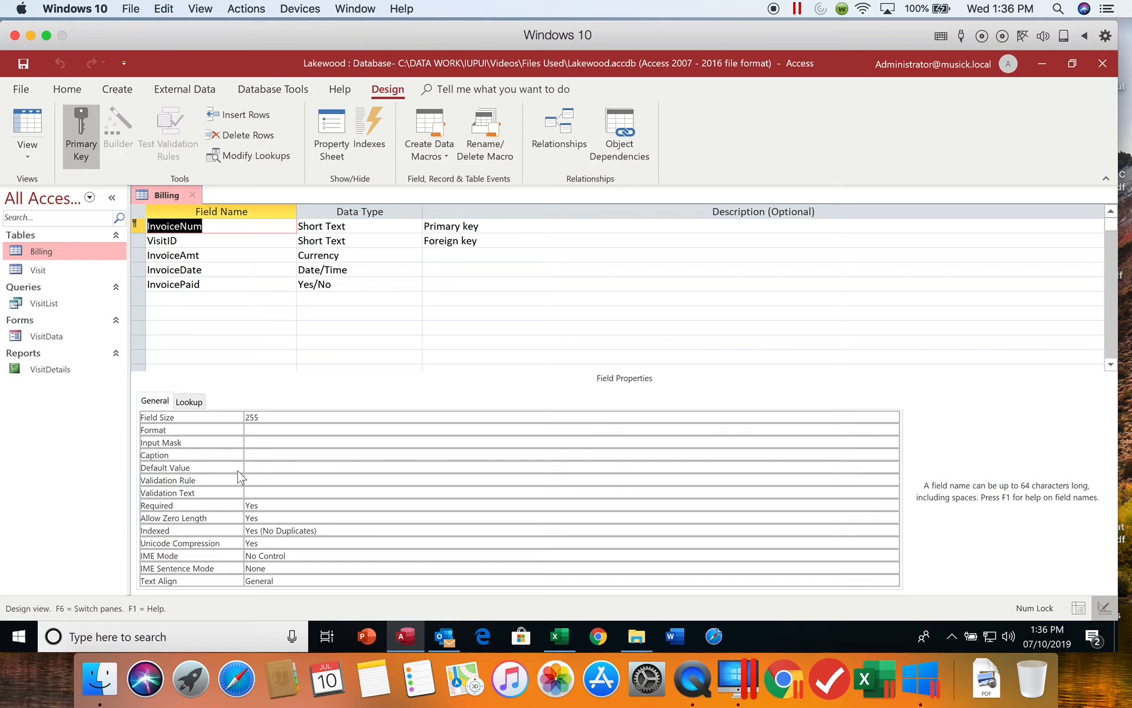
Set the InvoiceNum field's size to 5 and its caption to "Invoice Num".
click(215, 227)
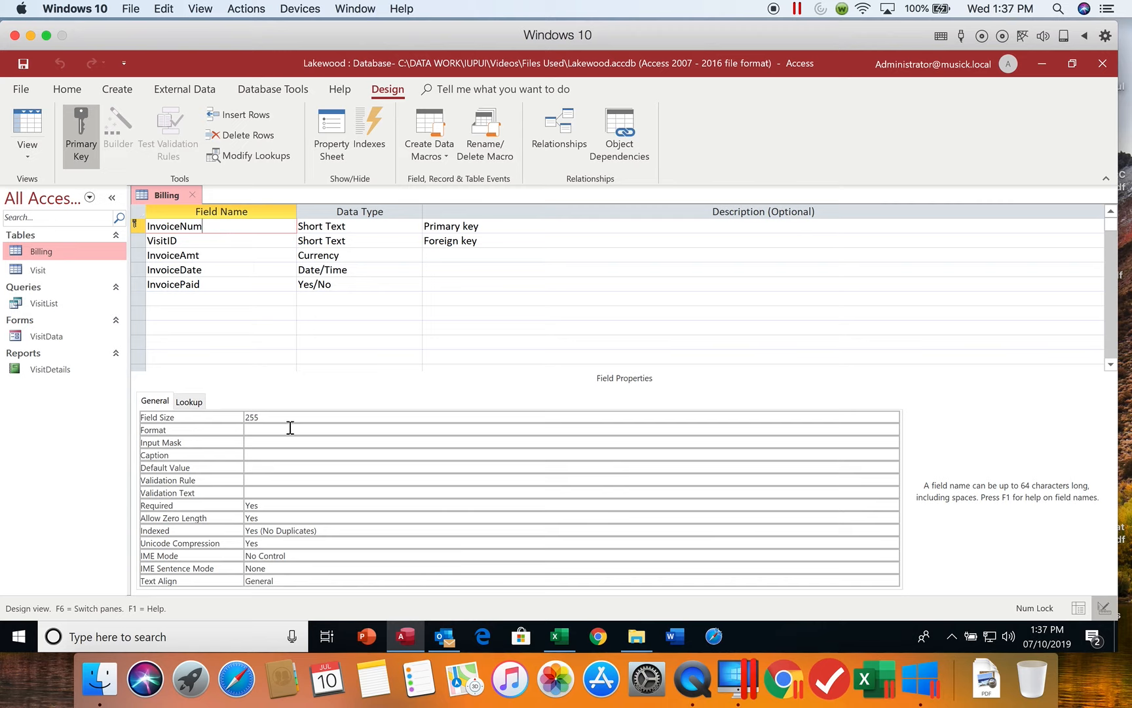
click(274, 417)
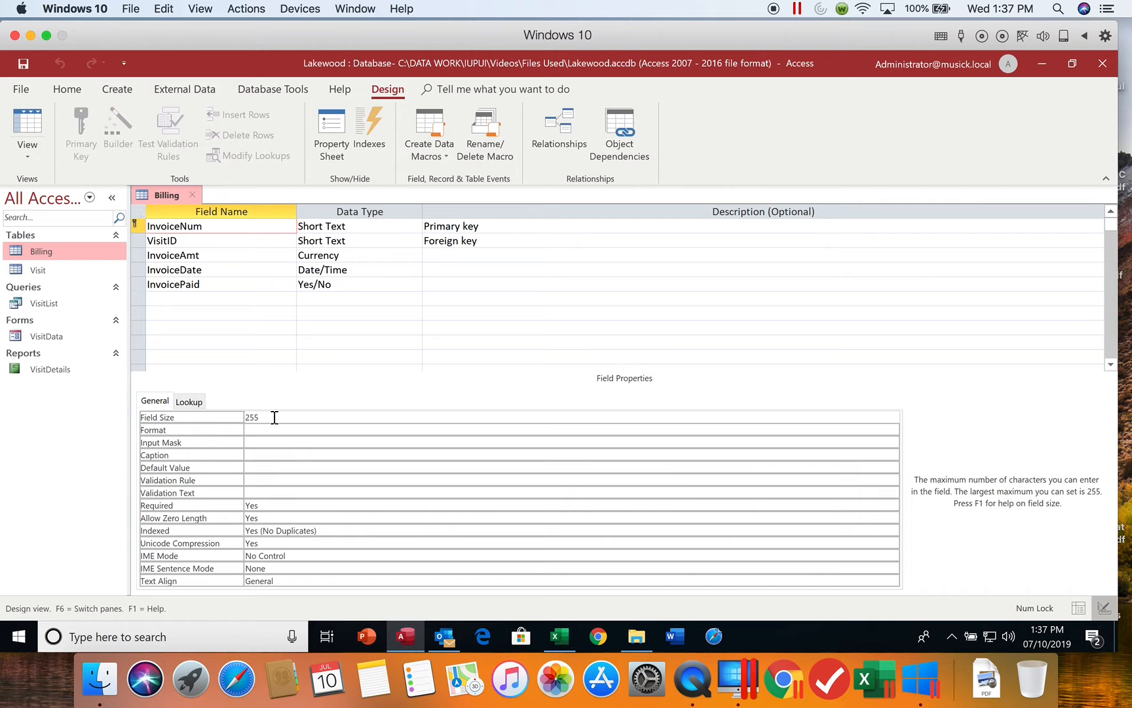
double_click(275, 418)
text(5)
click(261, 430)
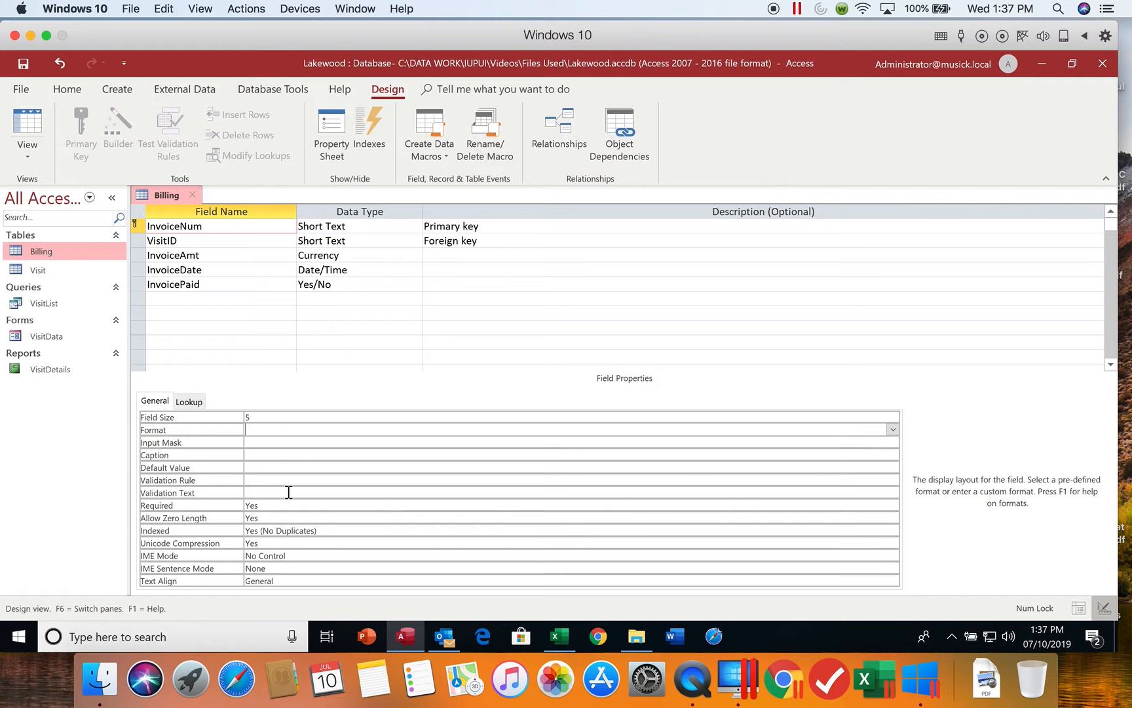
click(267, 457)
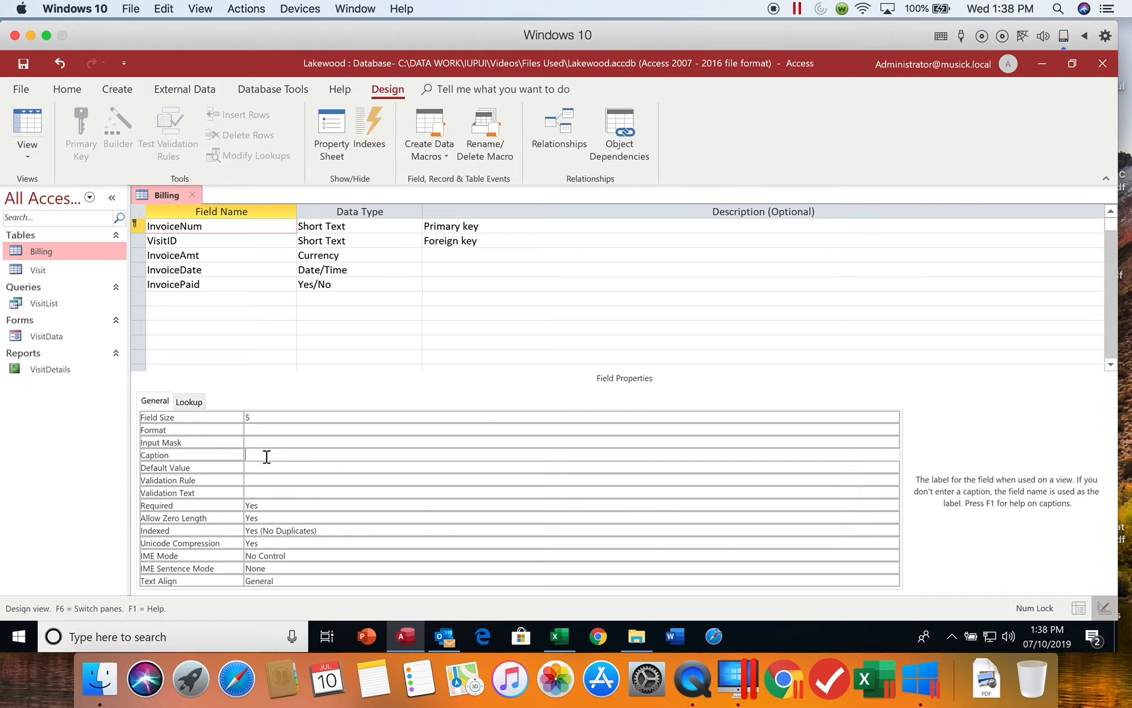
text(Invoice Num)
Set the VisitID field's size to 4 and its caption to "Visit ID".
click(193, 240)
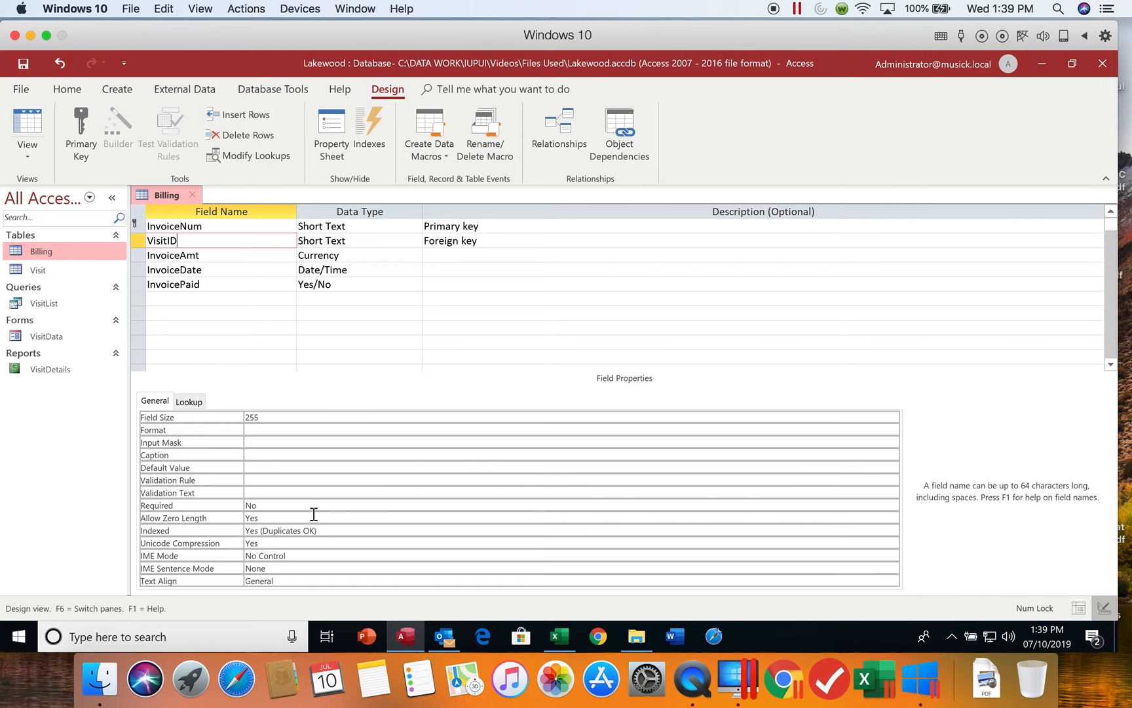
click(262, 417)
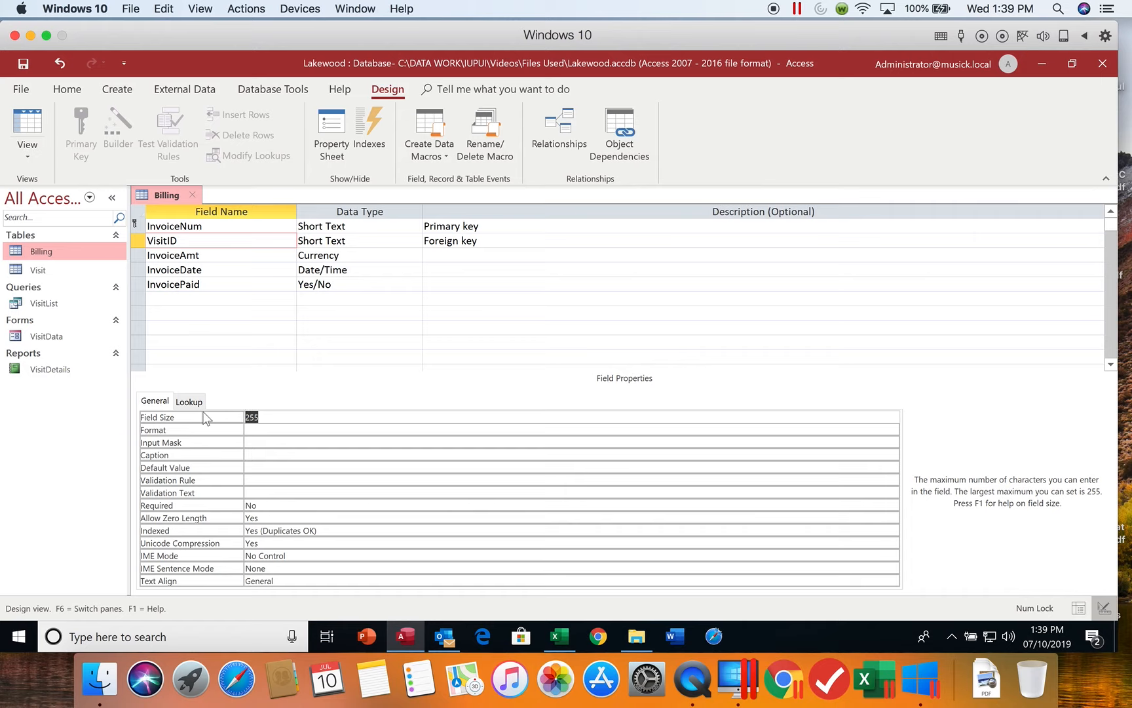
text(4)
click(260, 455)
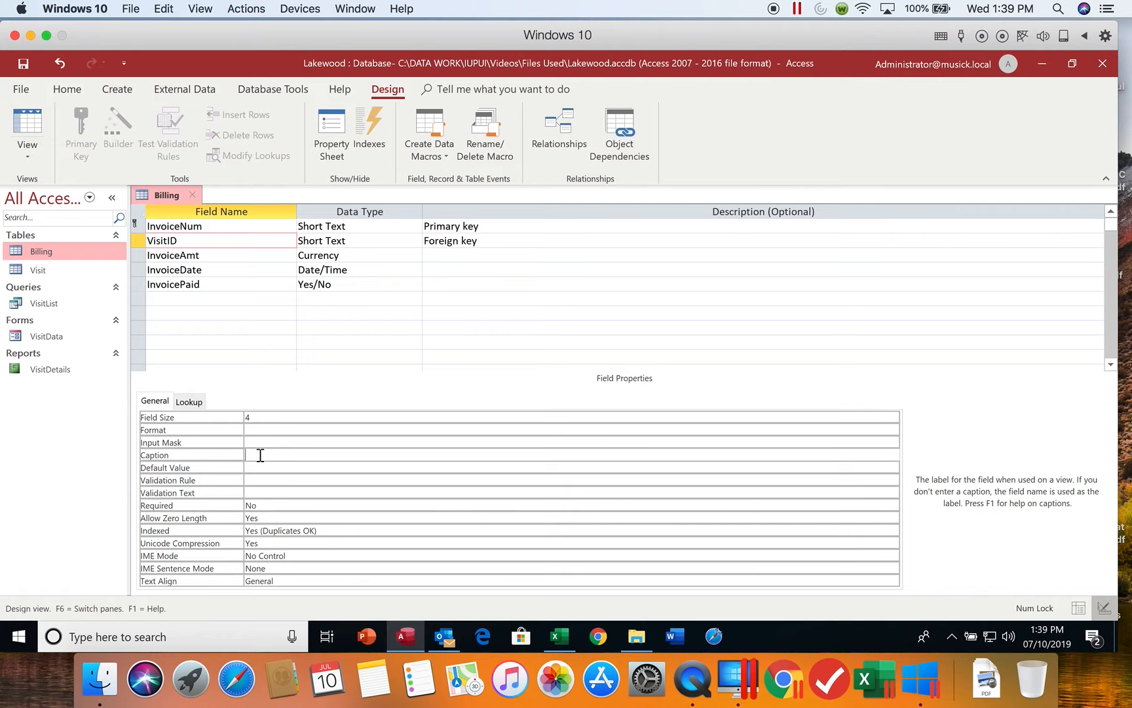
text(Visit ID)
Check the format options of the InvoiceAmt field, keeping Currency, and set its decimal places to 2.
click(215, 256)
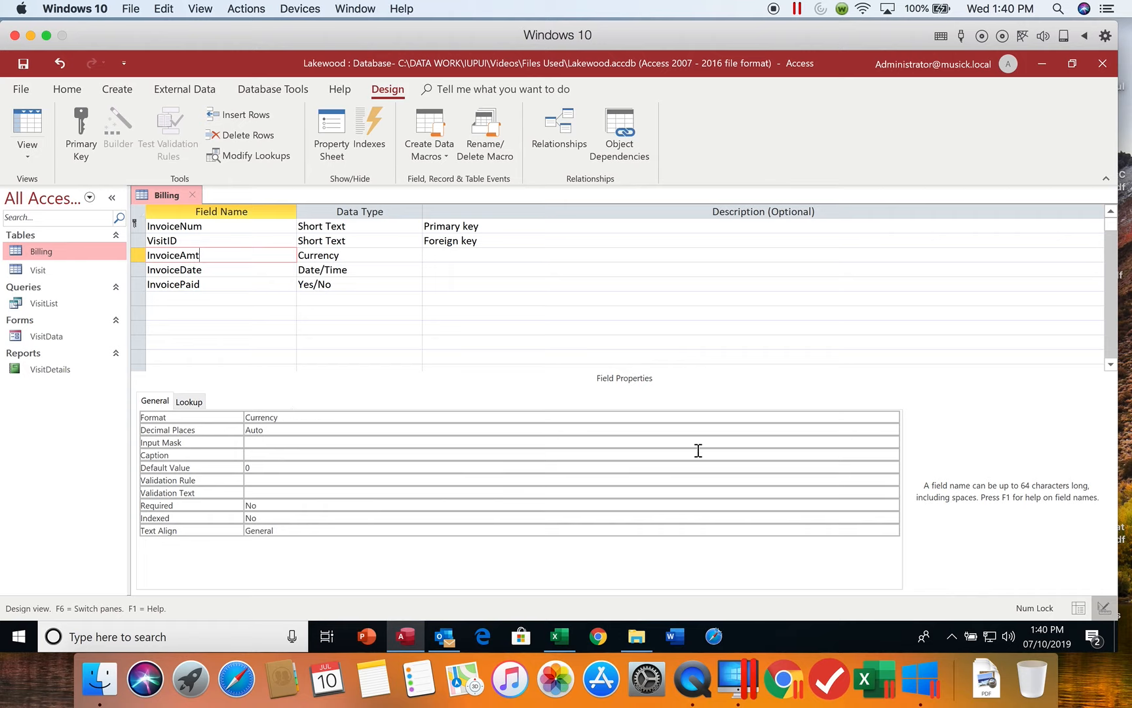
click(867, 418)
click(892, 417)
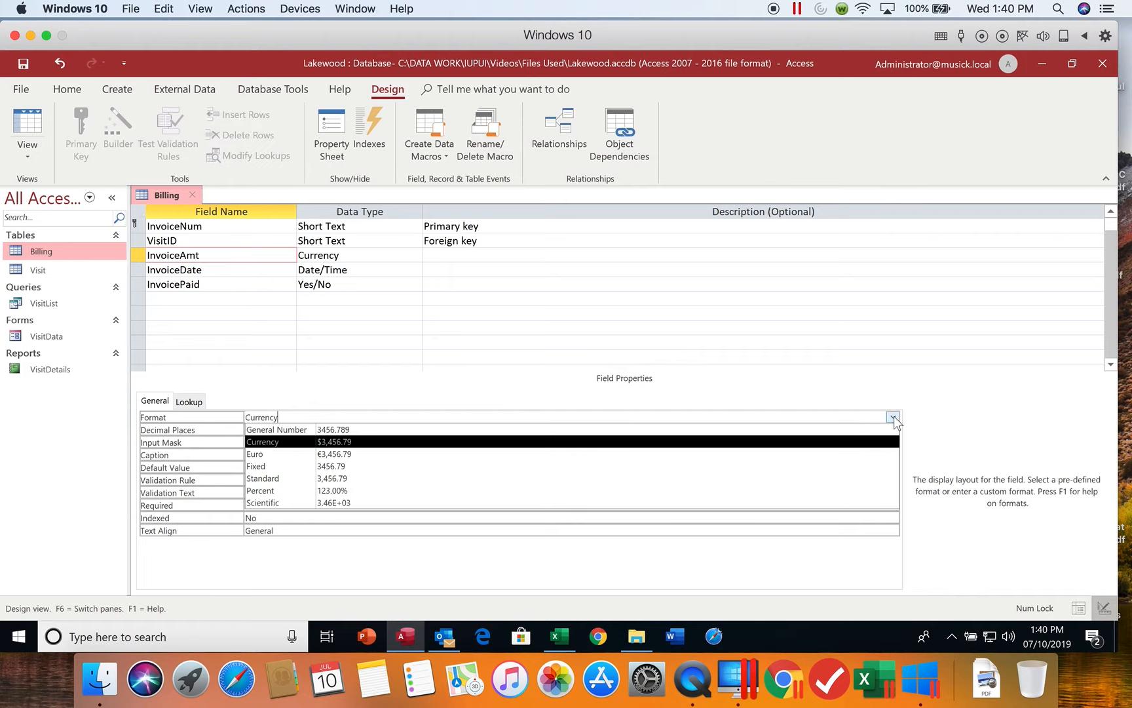
click(894, 420)
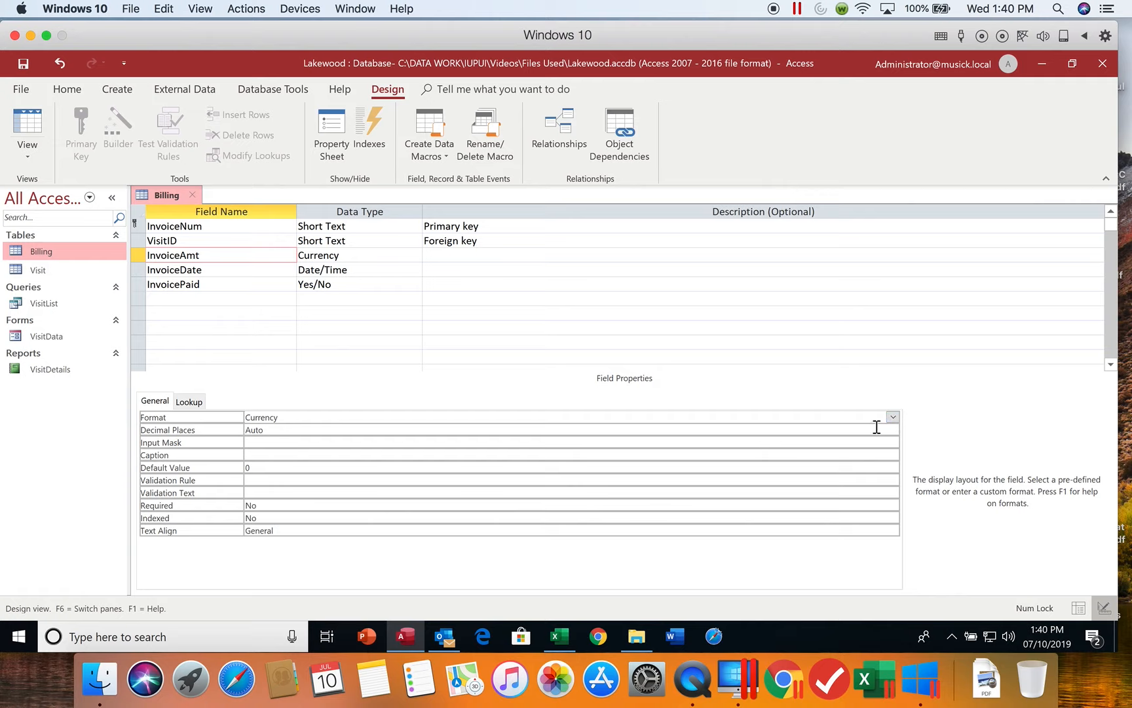
click(872, 427)
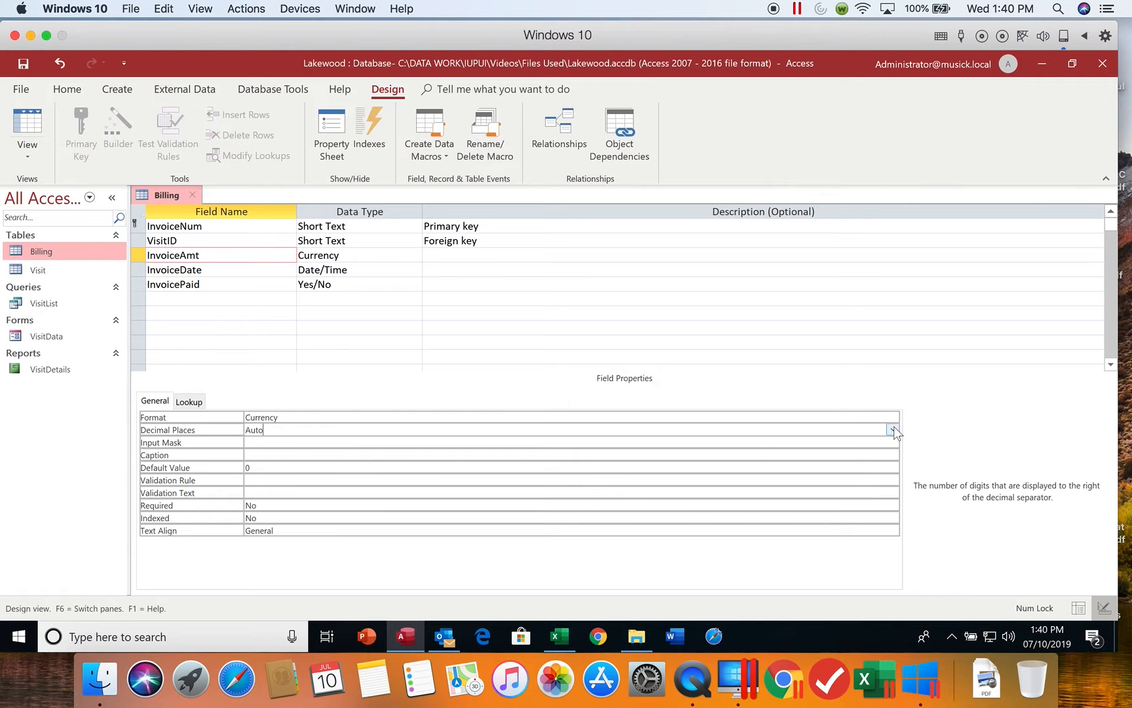
click(893, 429)
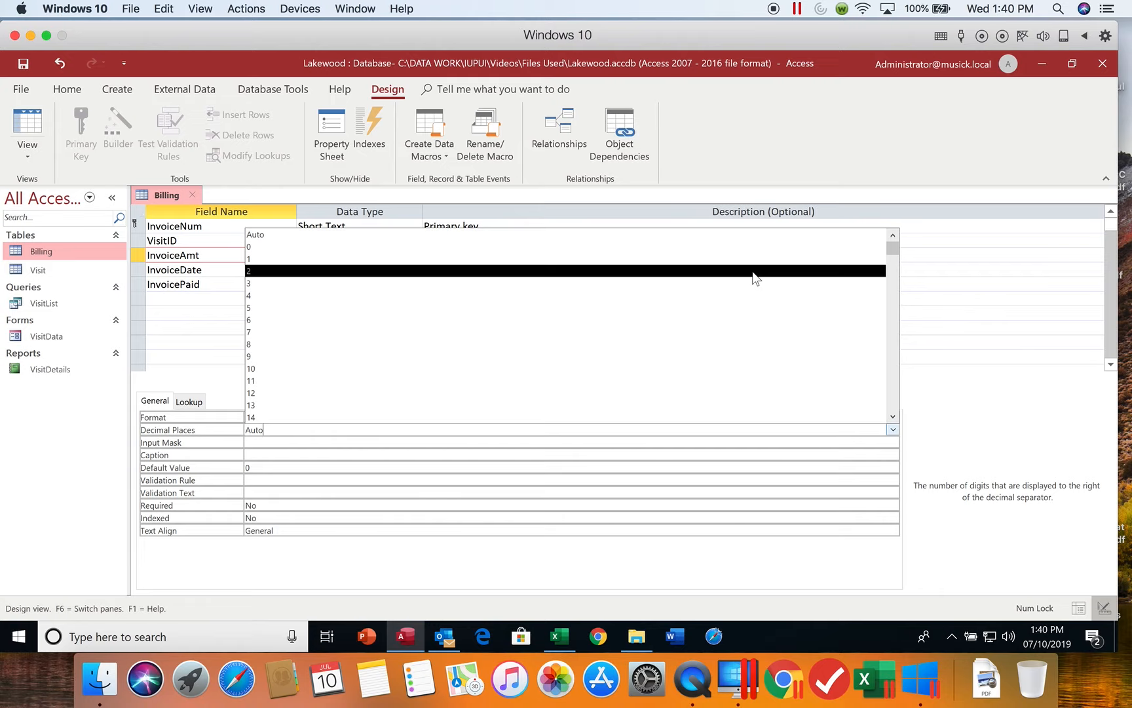
click(612, 271)
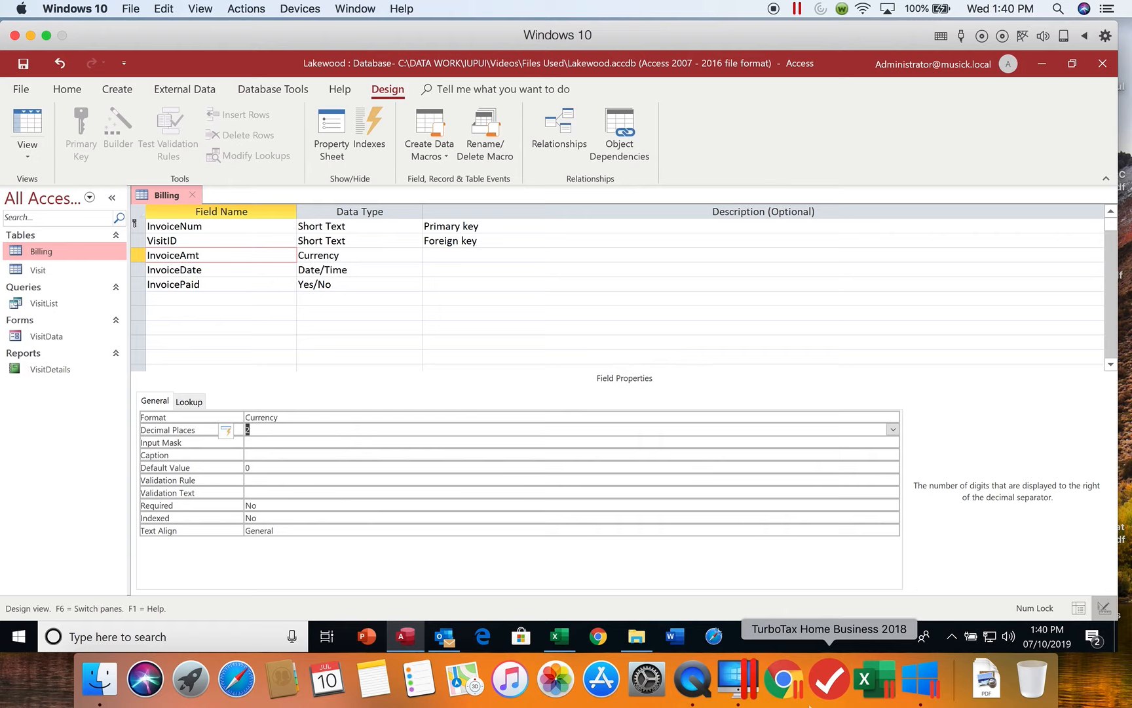
Update the decimal places setting everywhere InvoiceAmt is used and dismiss the resulting message.
click(238, 433)
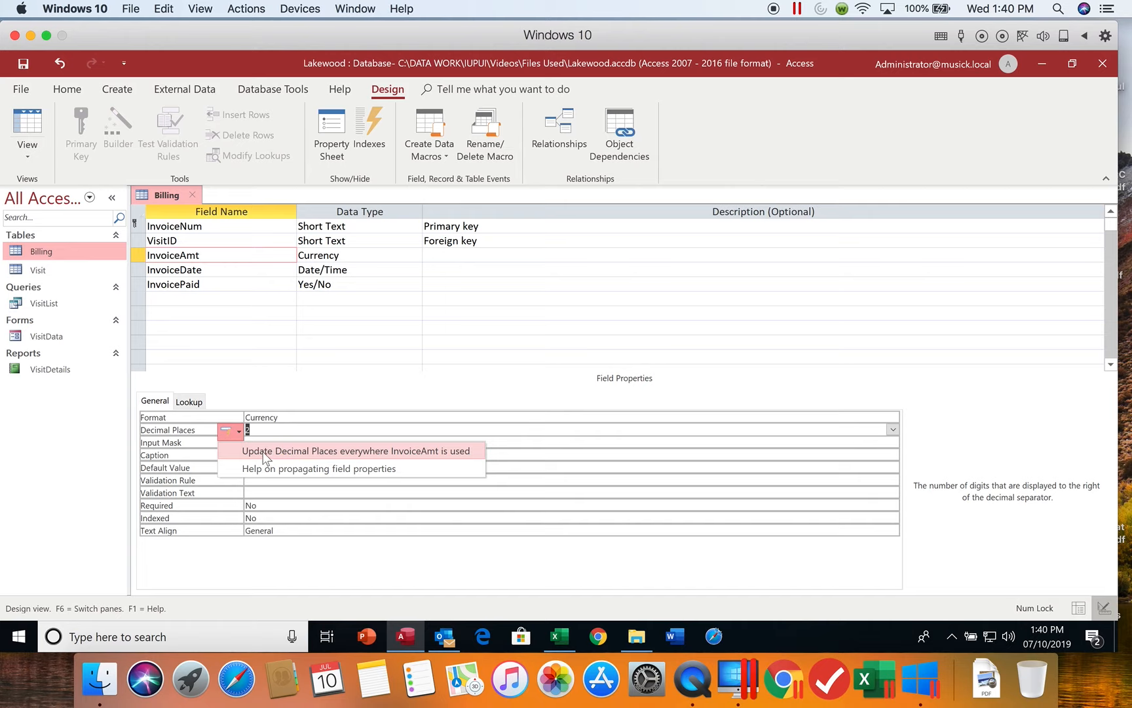
click(265, 457)
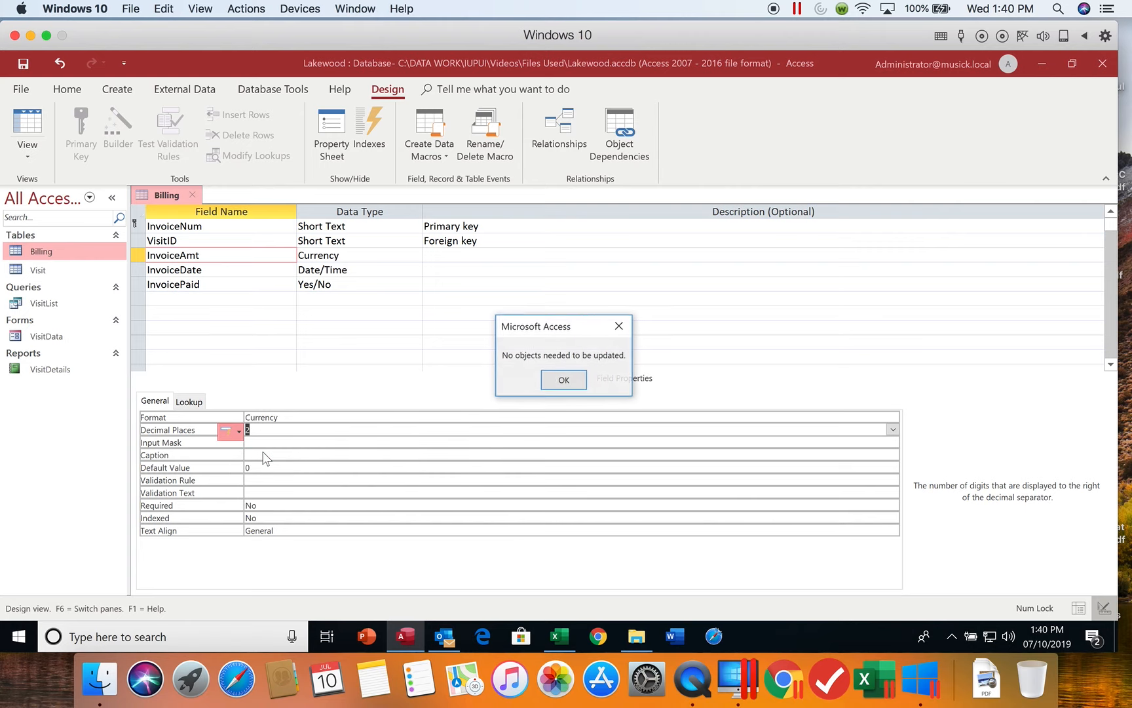
click(575, 379)
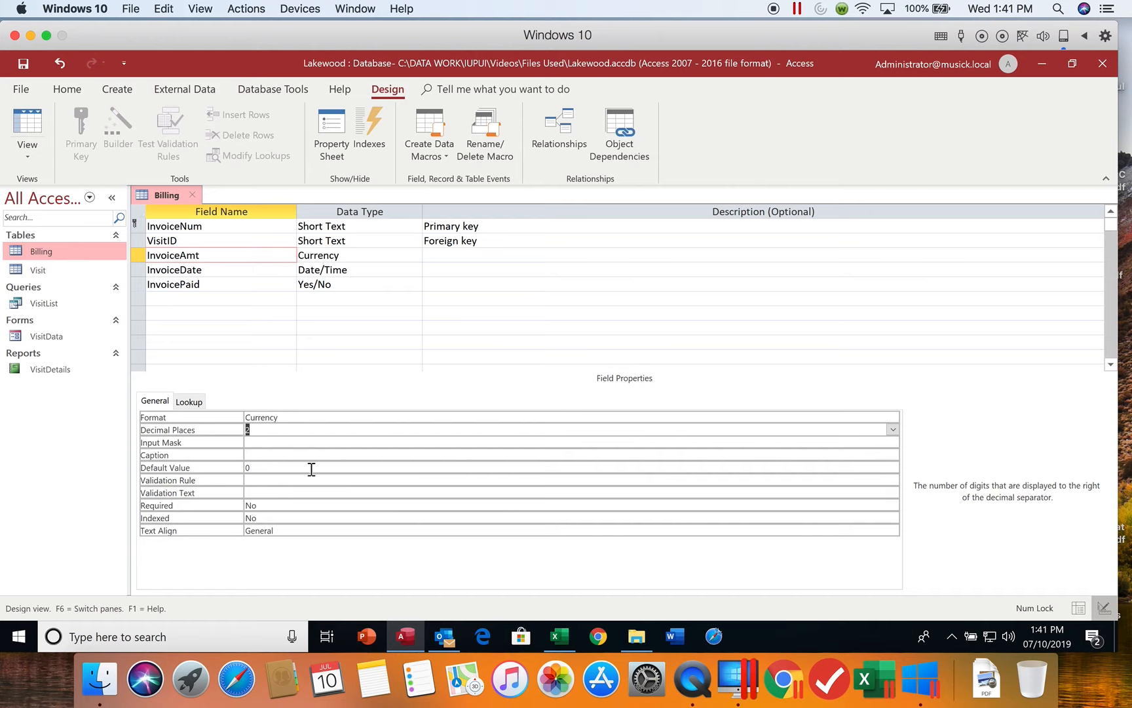
Set the InvoiceAmt field's caption to "Invoice Amt".
click(262, 454)
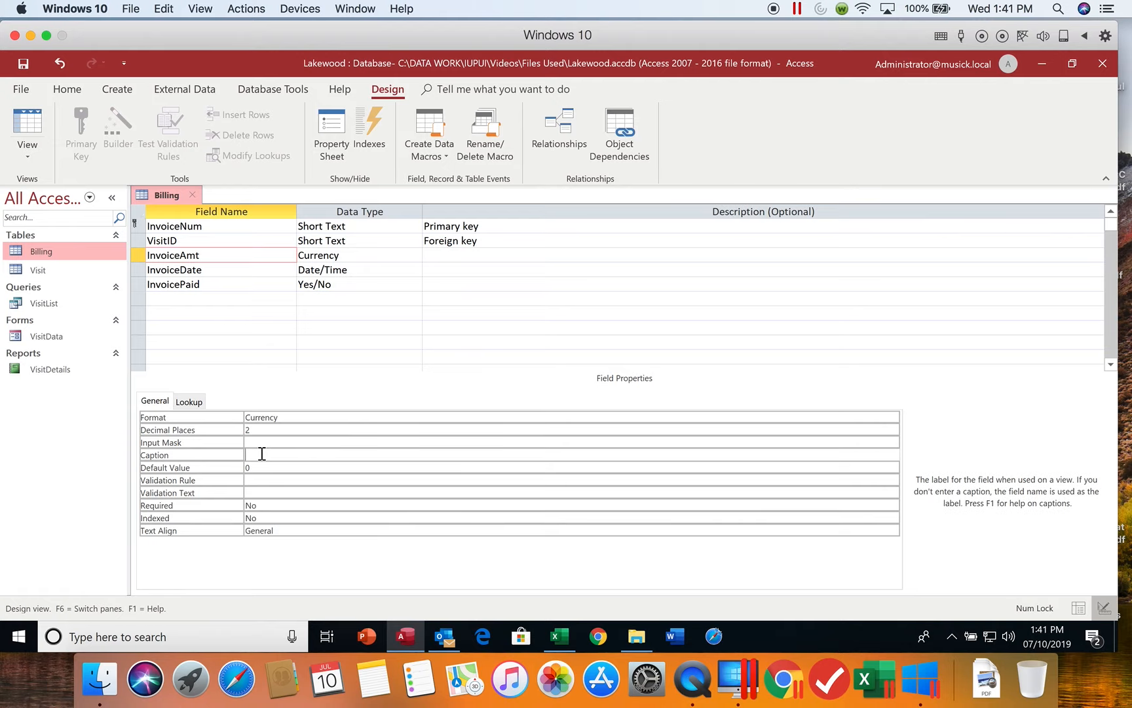
text(Invoice Amt)
Give the InvoiceDate field the custom date format mm/dd/yyyy instead of a predefined one.
click(207, 269)
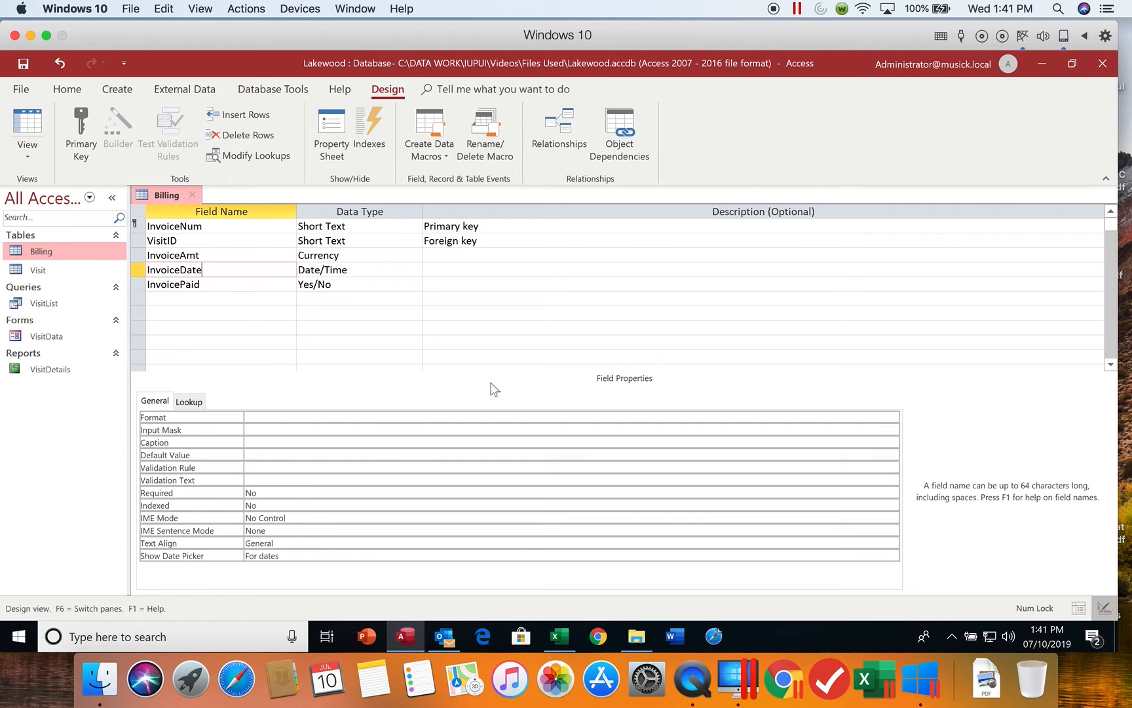
click(480, 414)
click(893, 416)
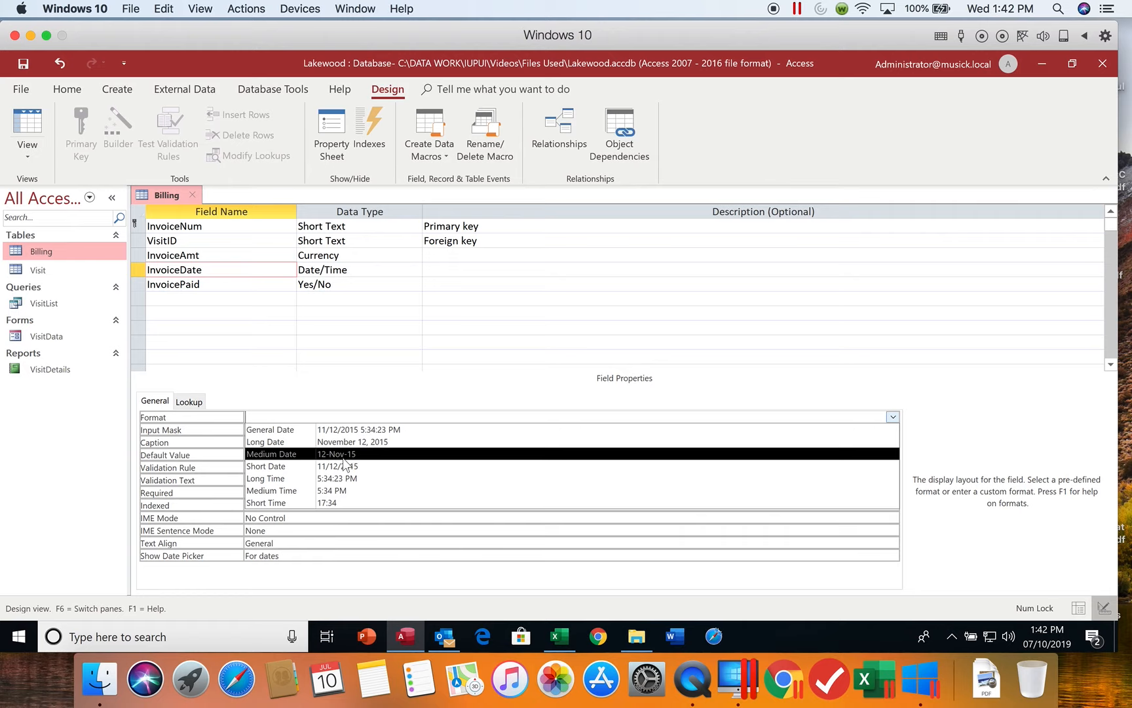
click(291, 416)
click(299, 416)
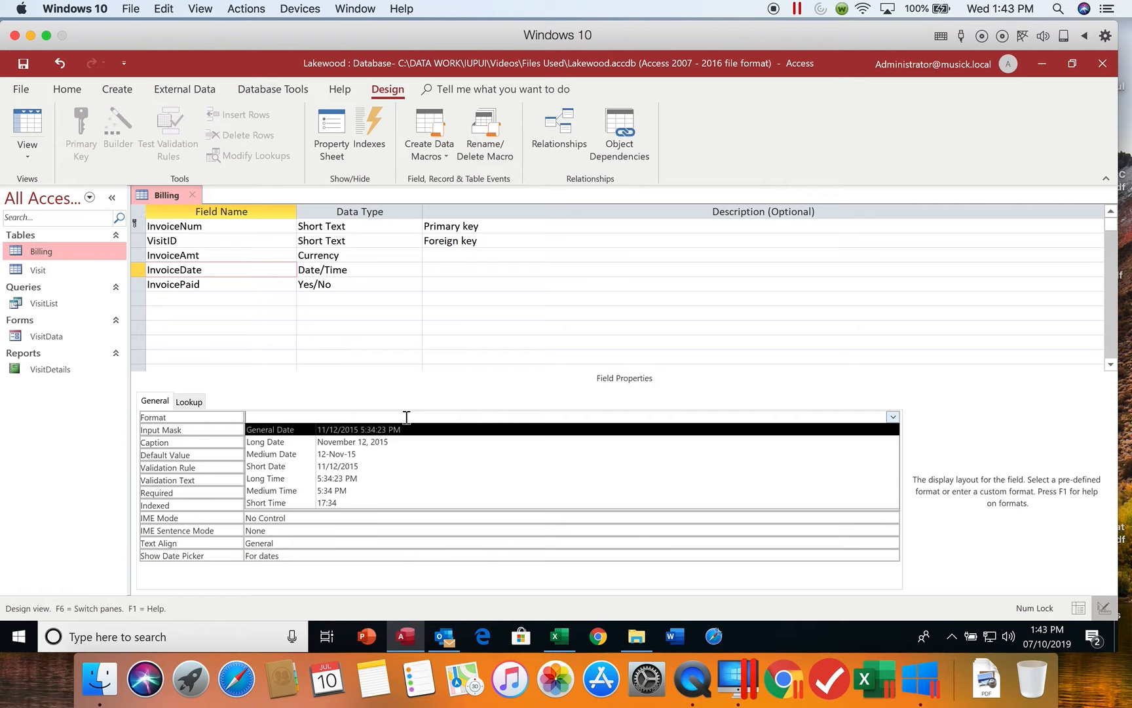
text(mm)
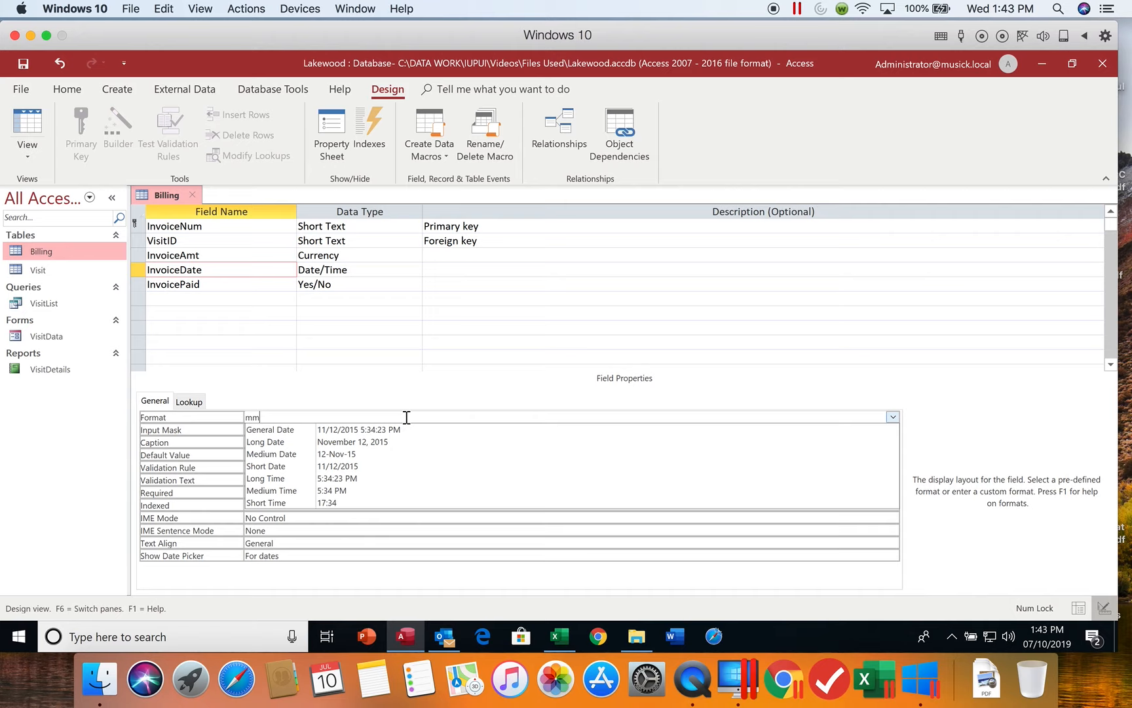
text(/dd/yyyy)
key(Tab)
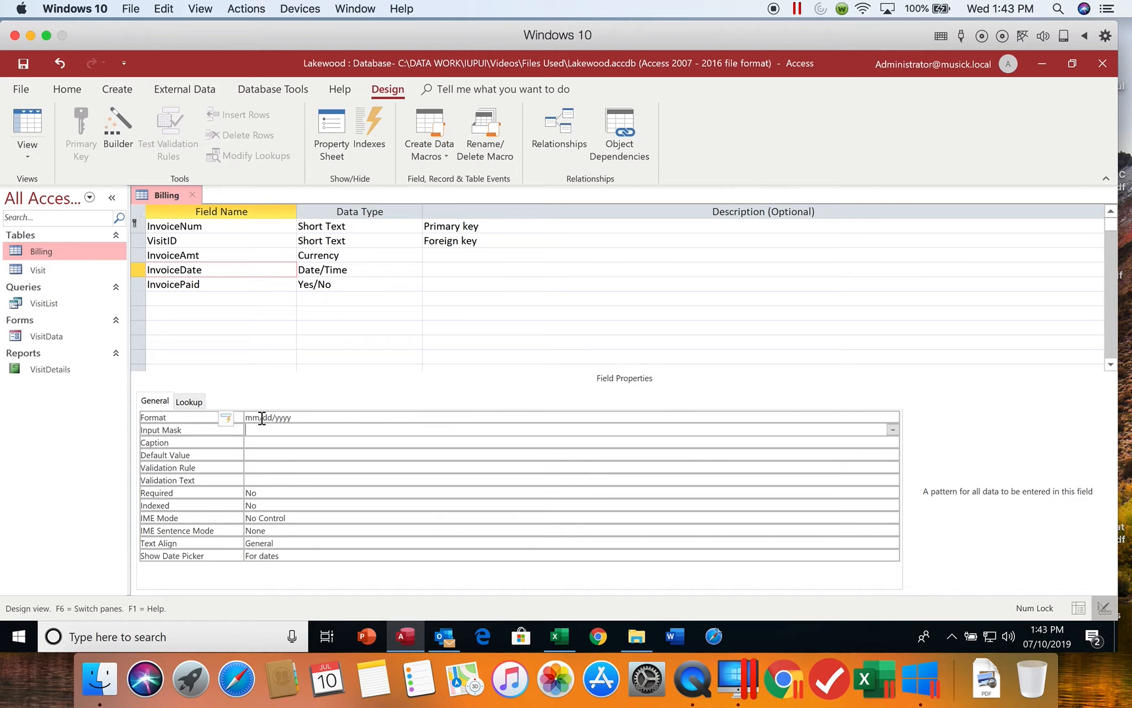
Update the date format everywhere InvoiceDate is used and dismiss the resulting message.
click(237, 420)
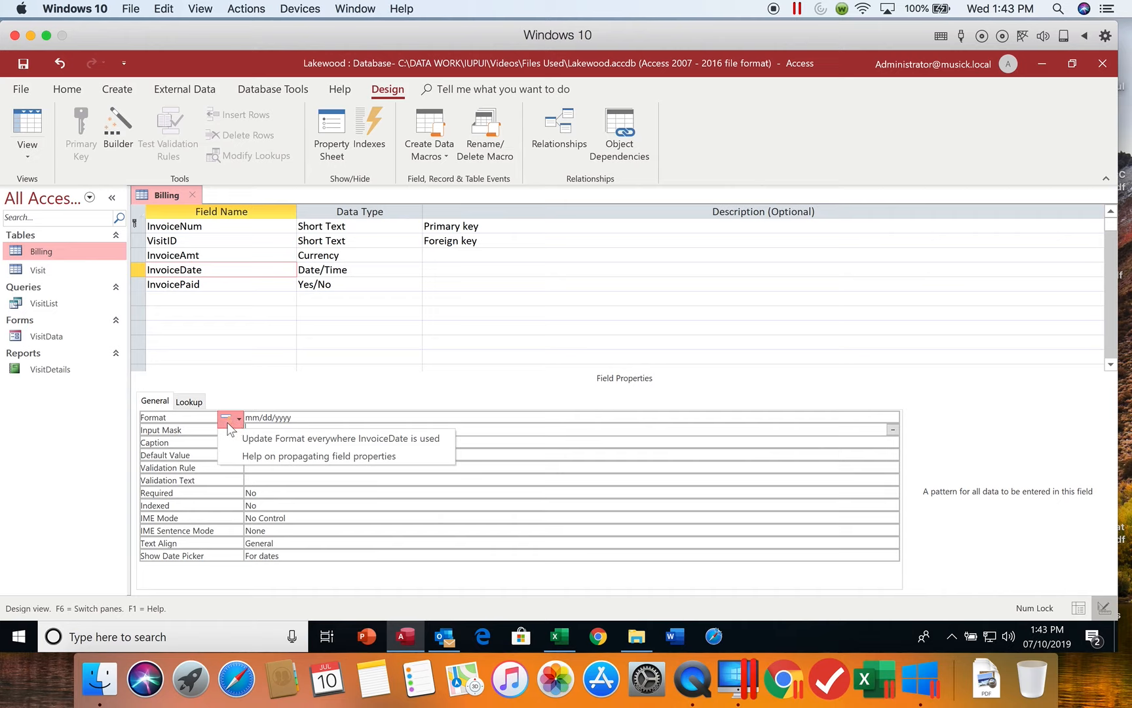
click(271, 445)
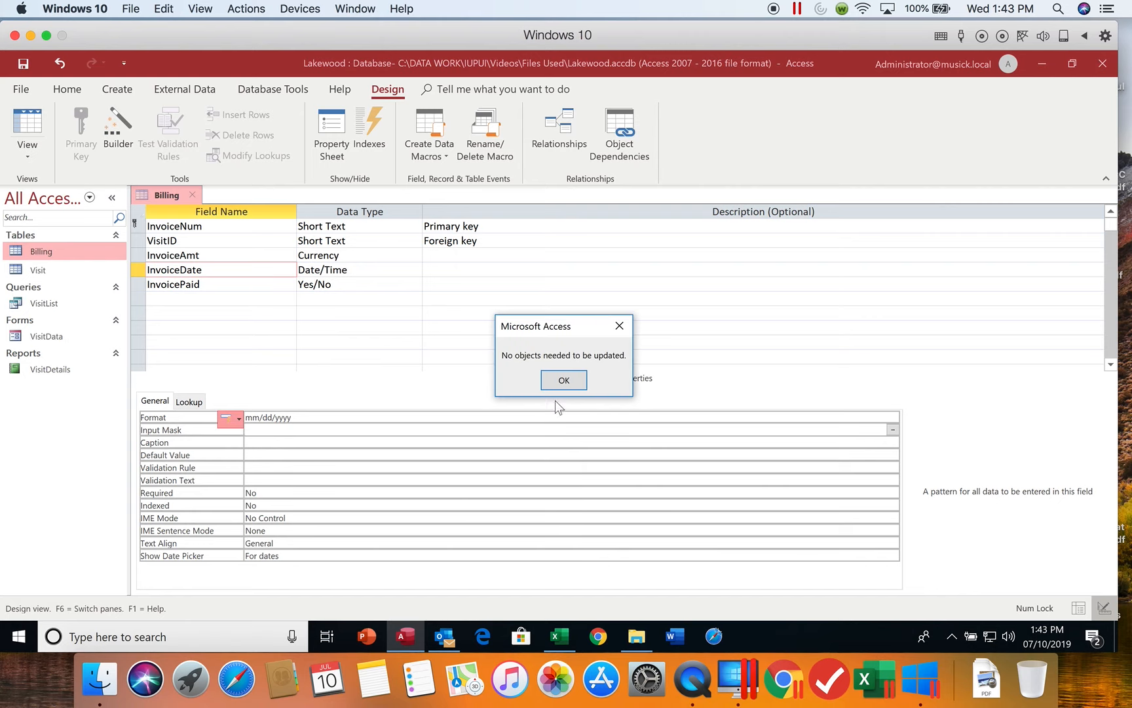
click(564, 380)
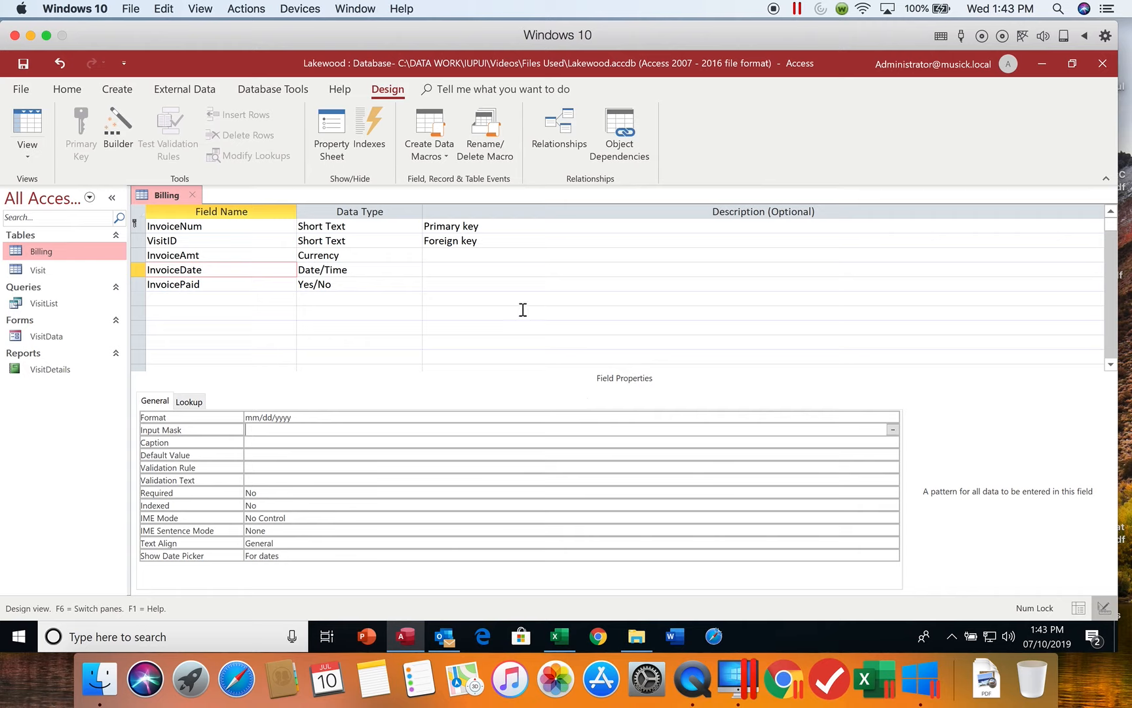
Set the InvoiceDate field's caption to "Invoice Date".
click(262, 442)
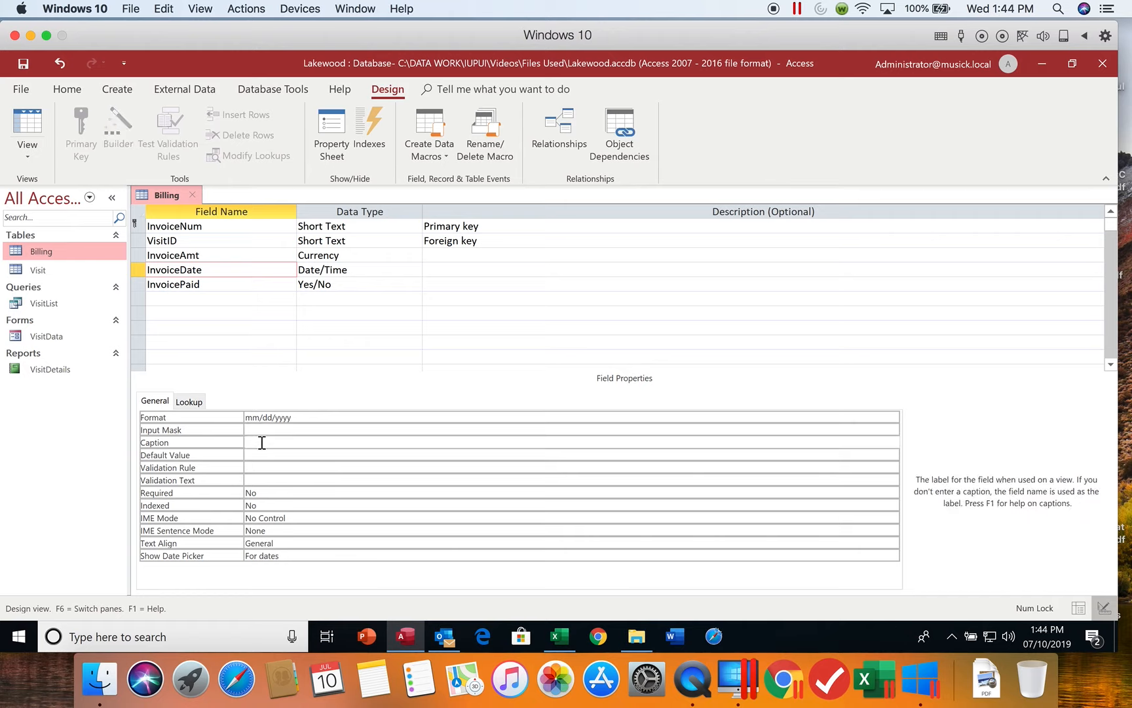
text(Invoice Date)
Review the InvoicePaid field's format choices, keep Yes/No, and set the field's caption to "Invoice Paid".
click(216, 283)
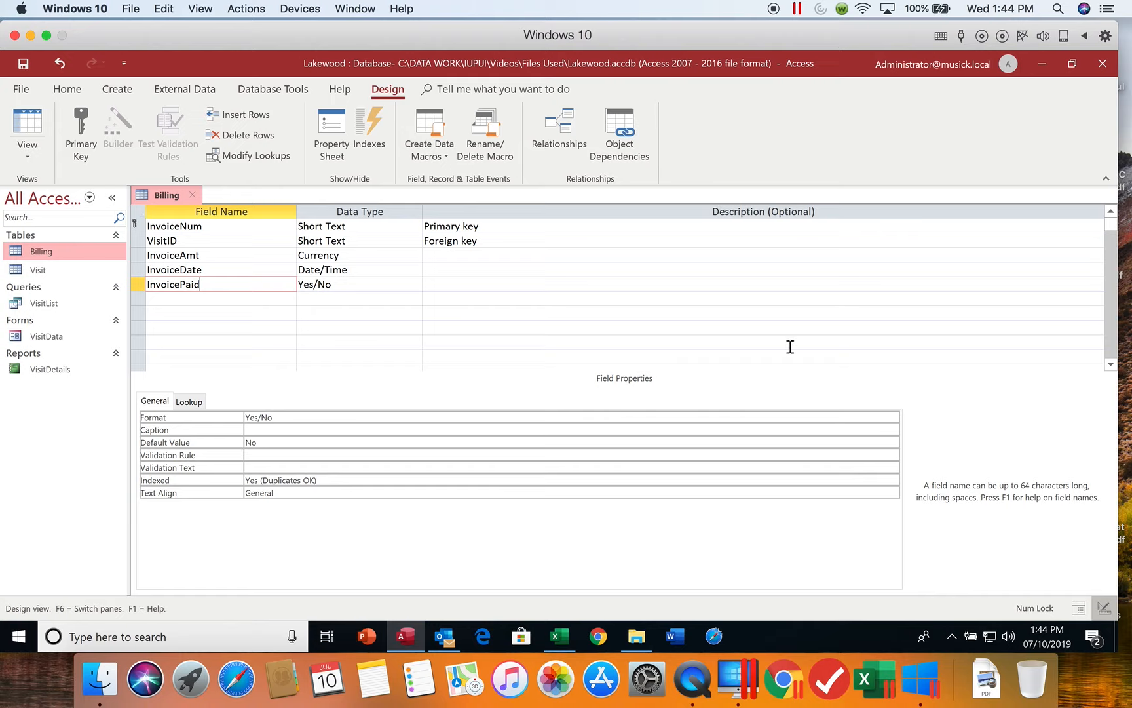
click(503, 414)
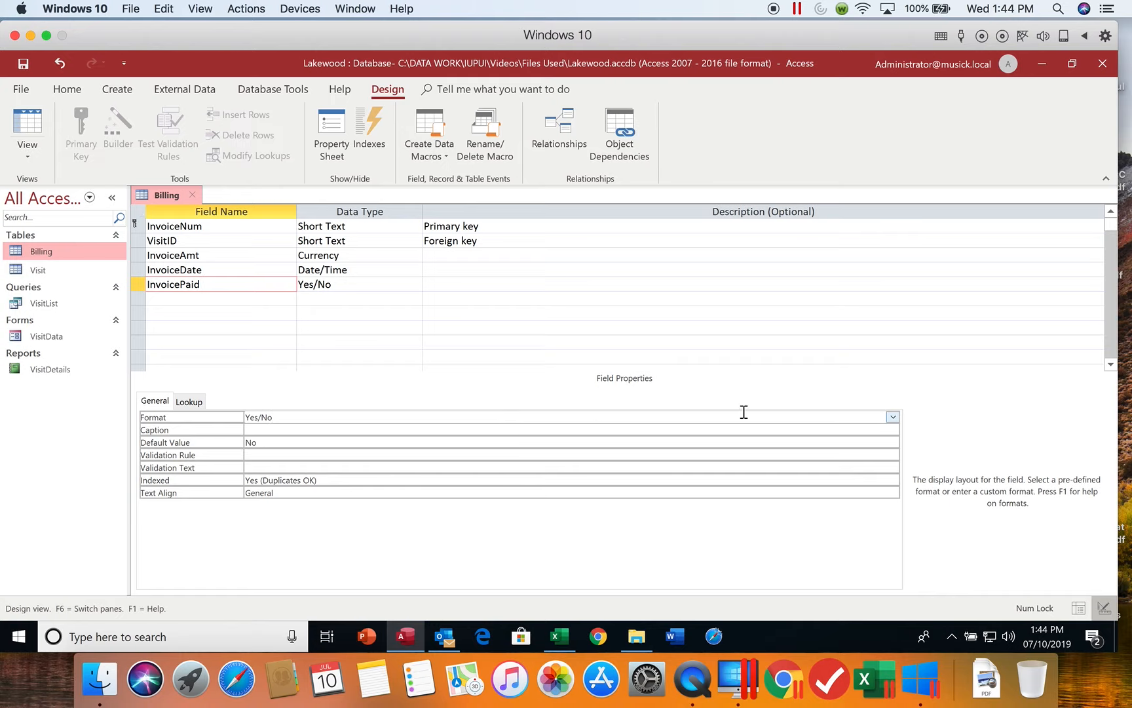
click(892, 416)
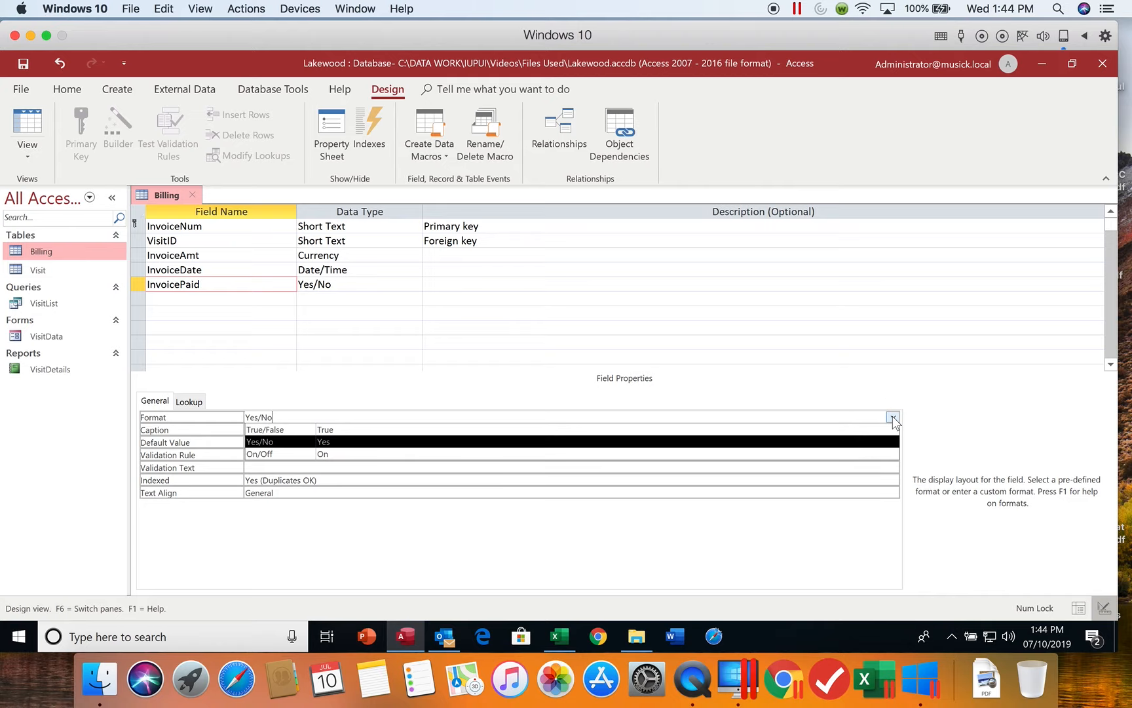
click(892, 417)
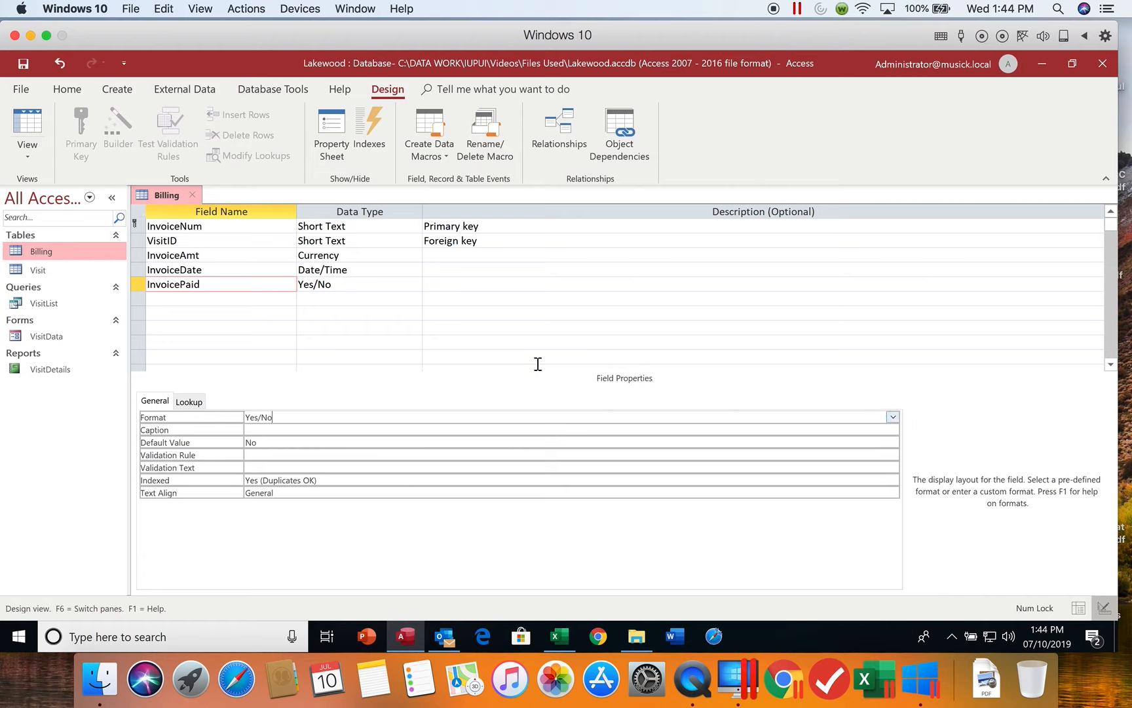
click(289, 429)
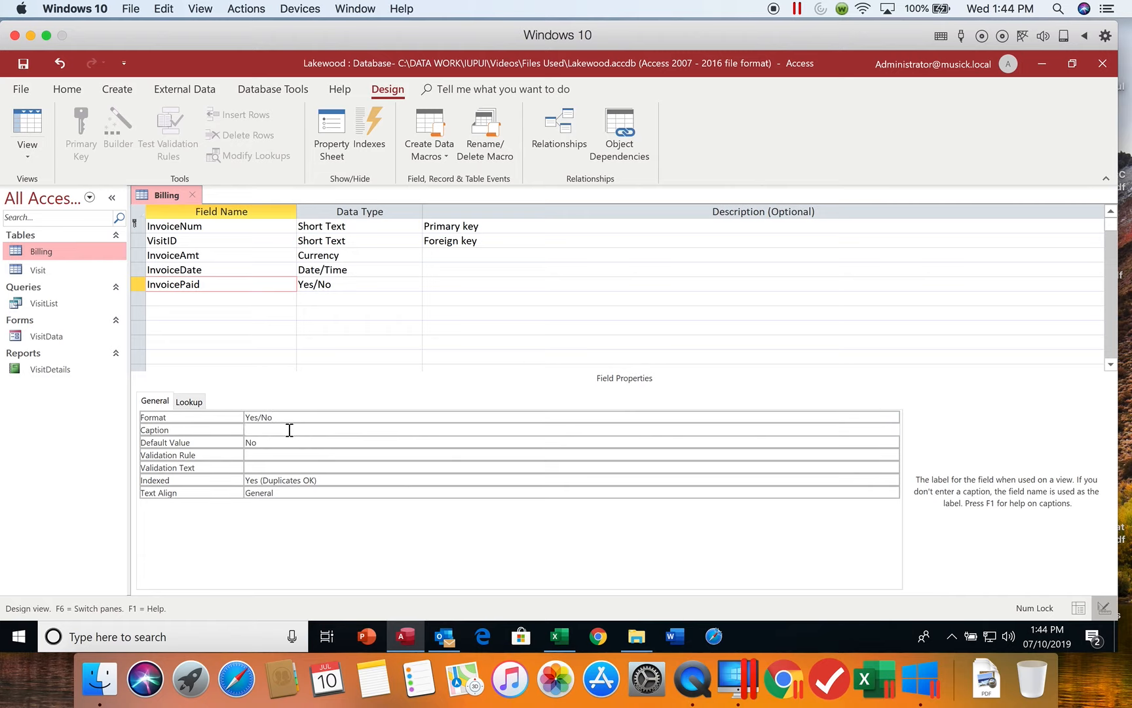
text(Invoice Paid)
click(282, 445)
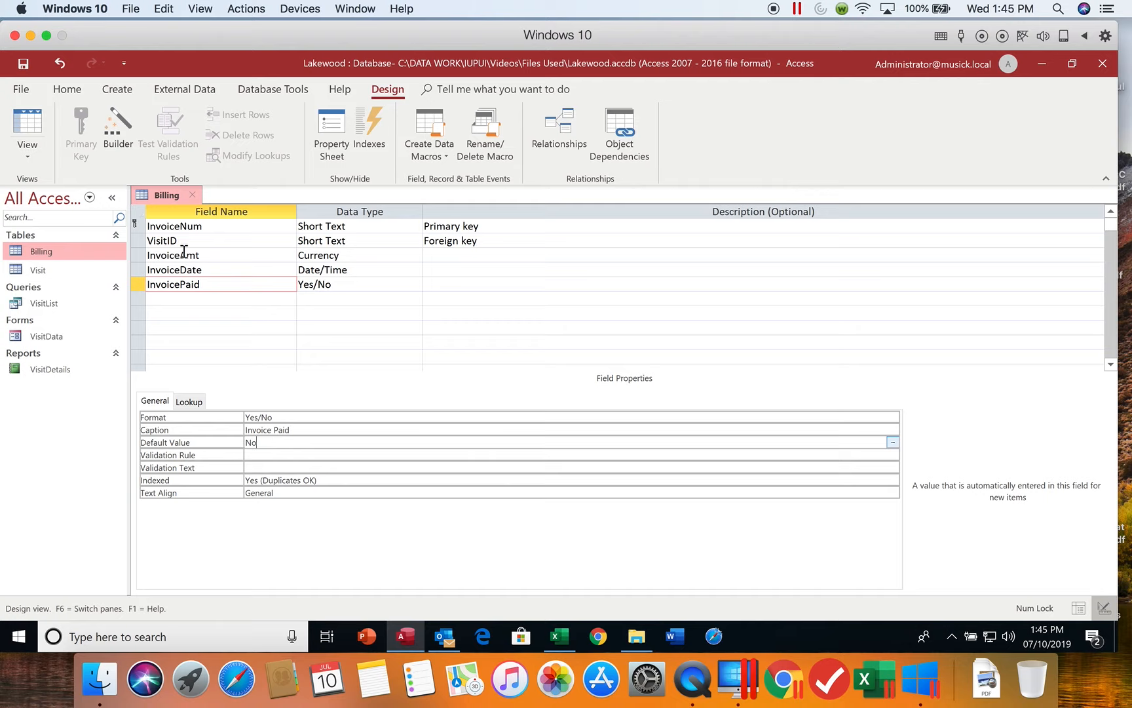
Save the Billing table's design and display the table in Datasheet view.
click(25, 65)
click(35, 152)
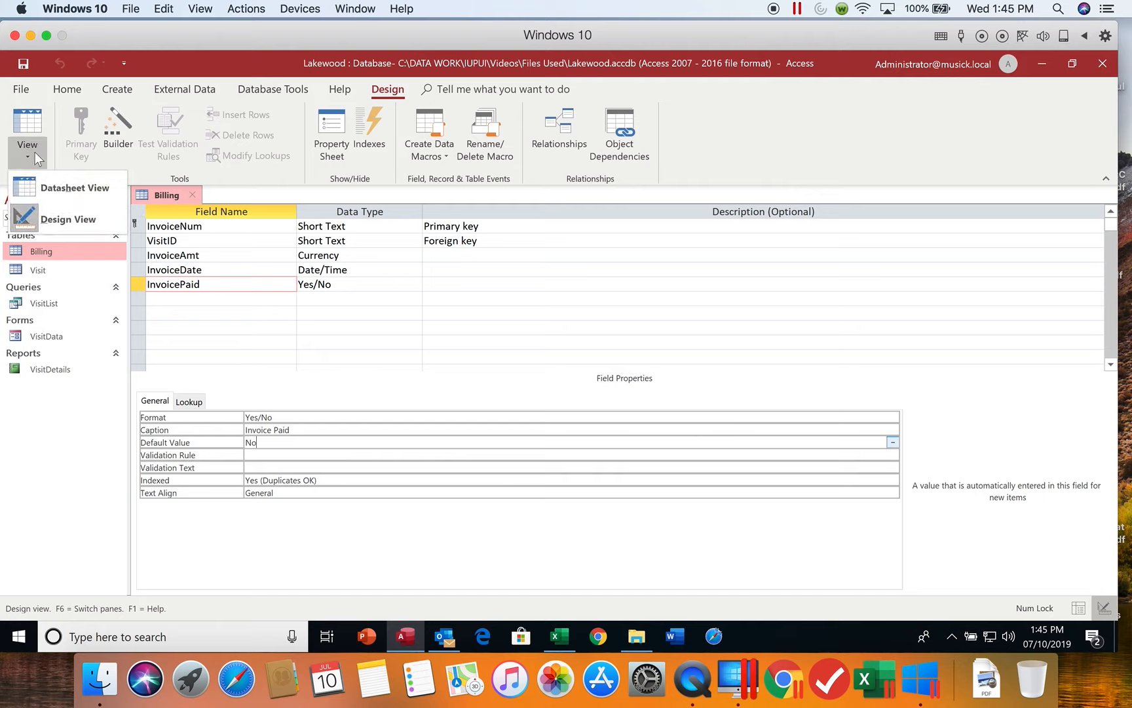
click(36, 180)
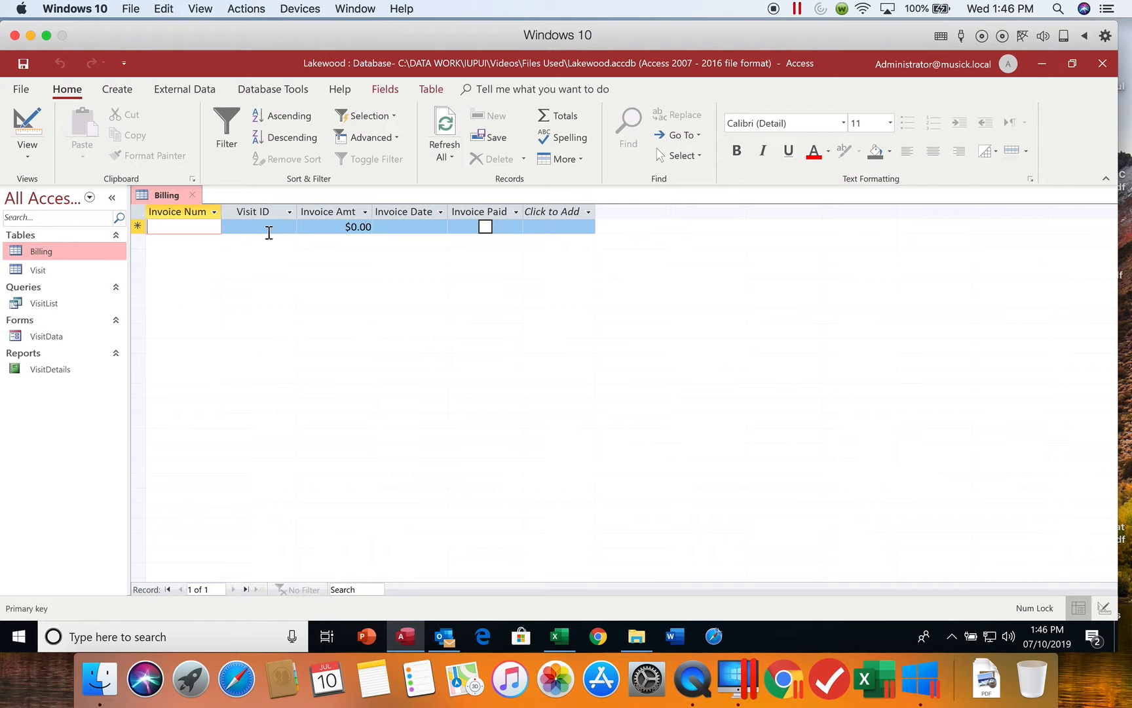
Return the Billing table to Design view and insert a blank field row above InvoicePaid.
click(31, 156)
click(37, 215)
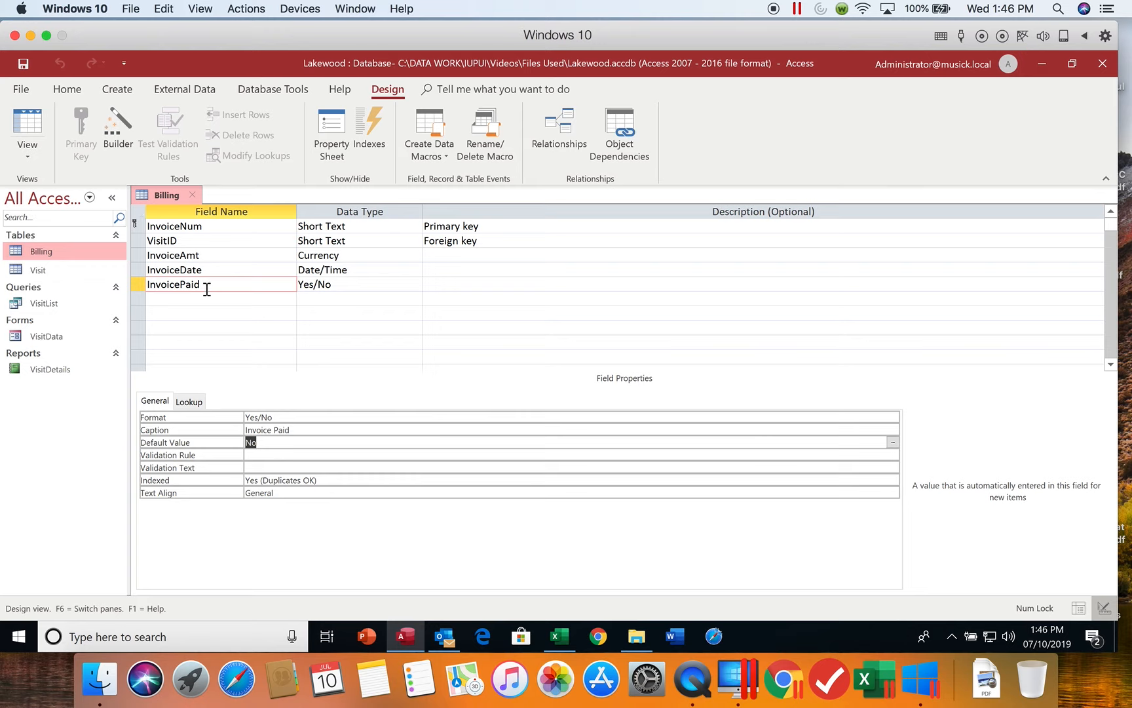
click(192, 244)
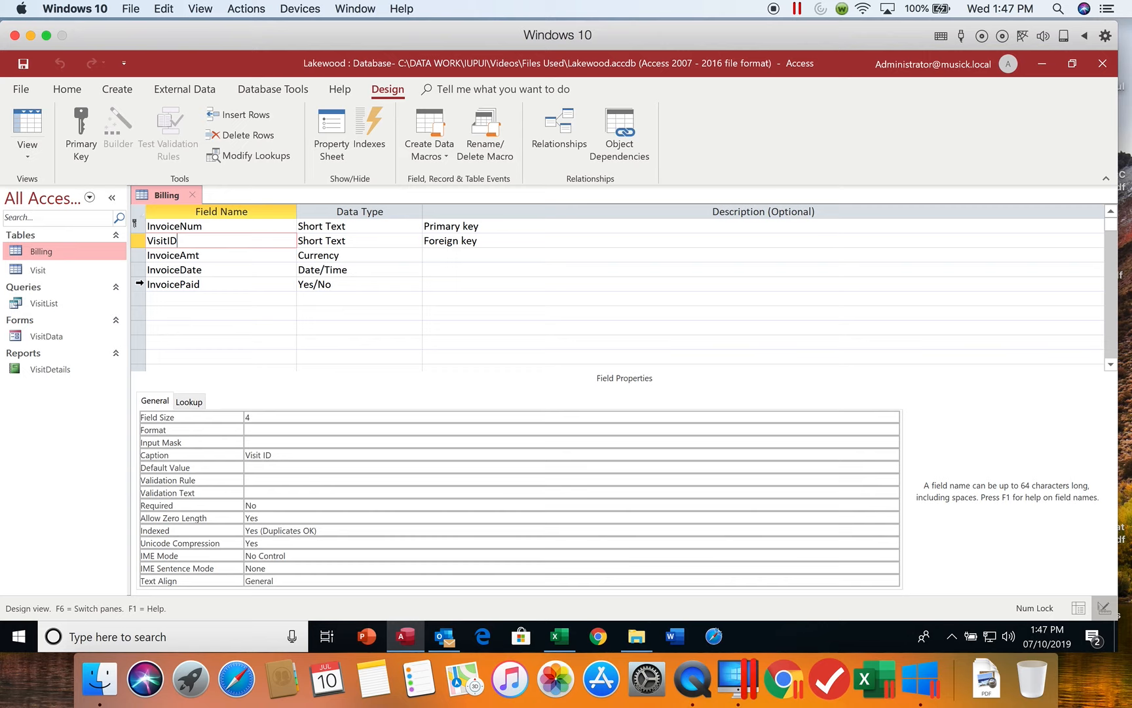
click(139, 284)
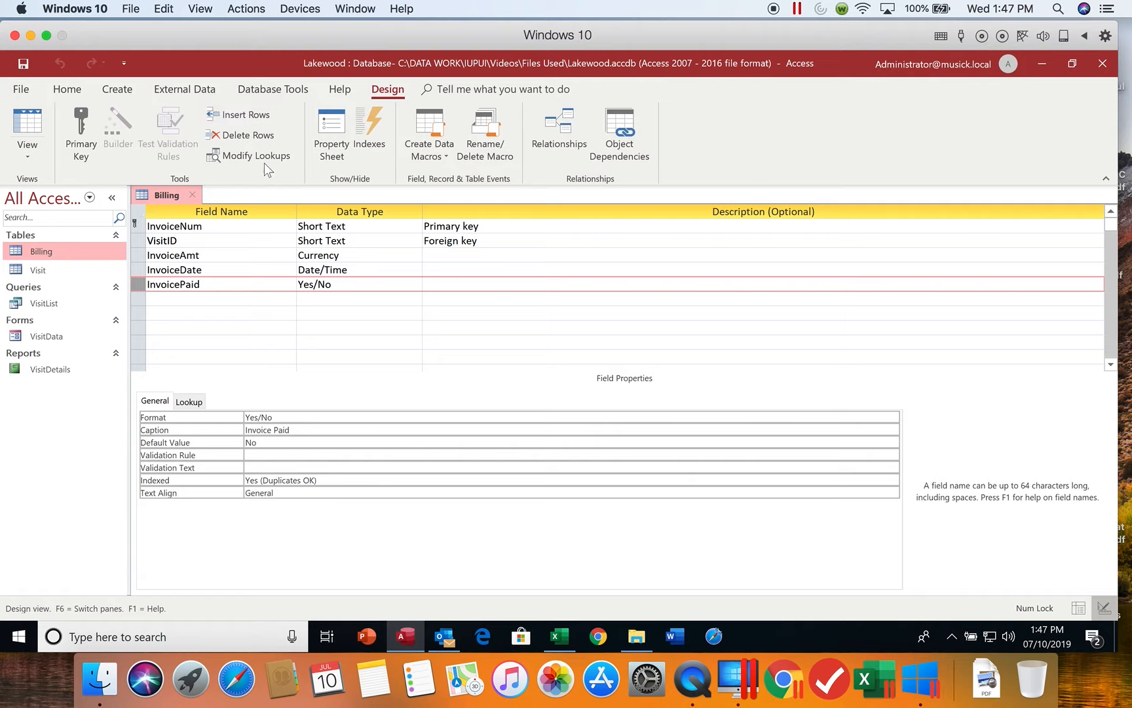
click(255, 116)
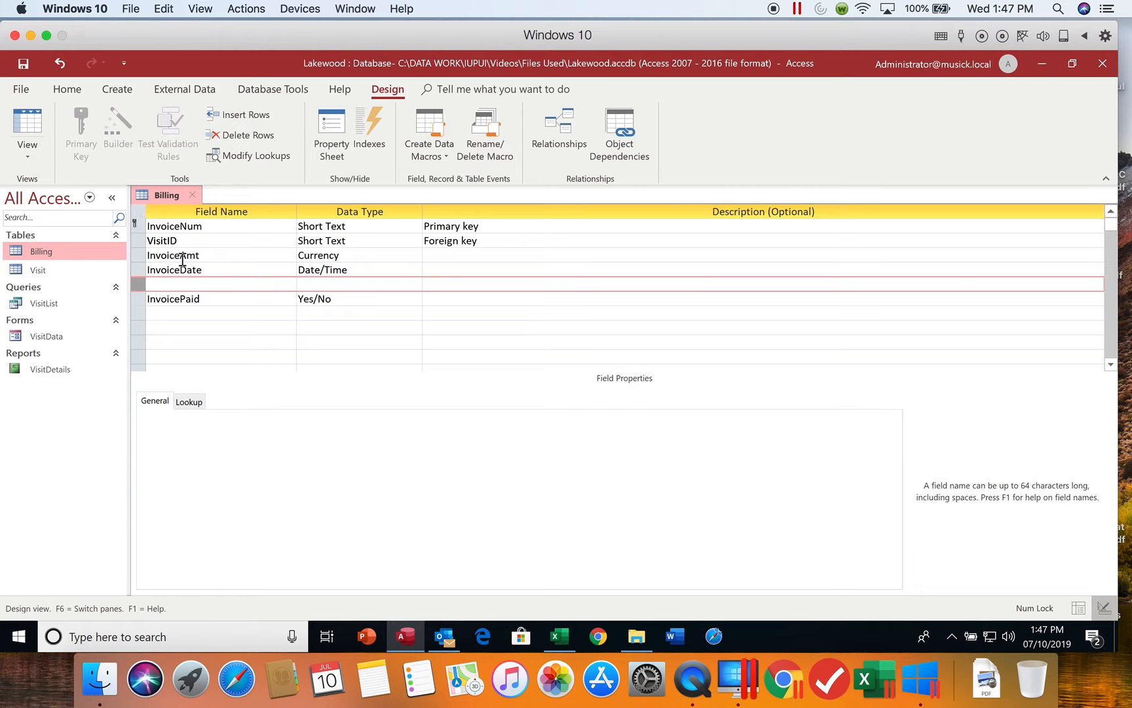
Name the field in the blank row InvoiceItem and accept Short Text as its data type.
click(174, 283)
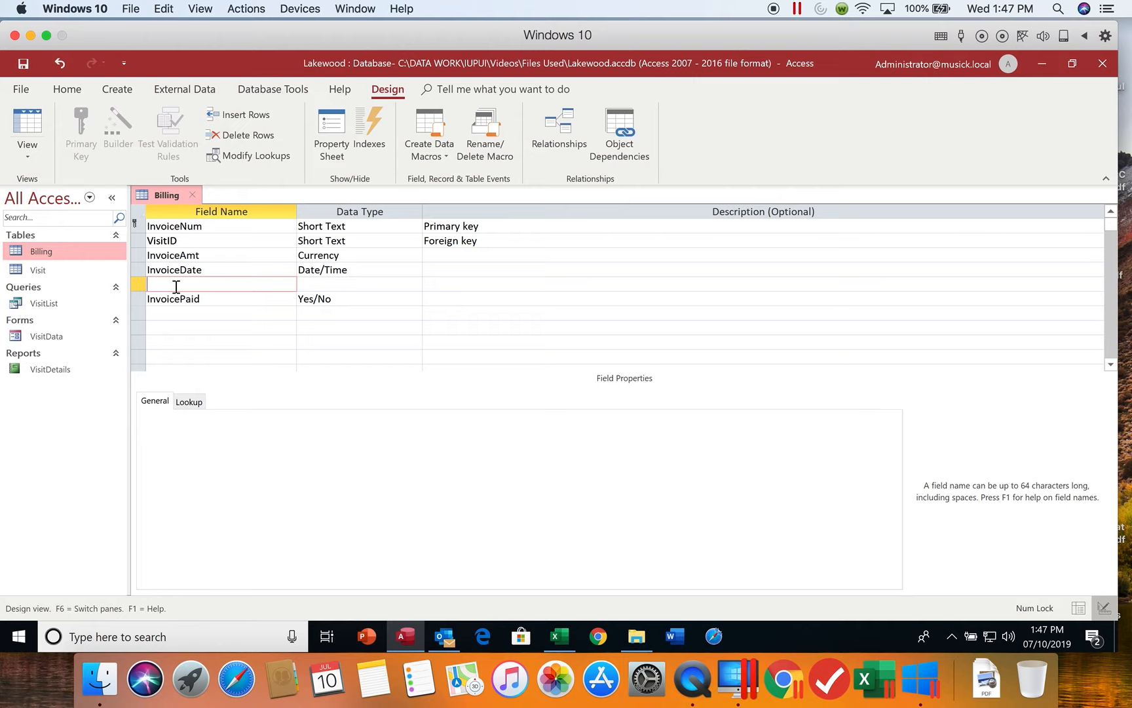
text(InvoiceItem)
key(Tab)
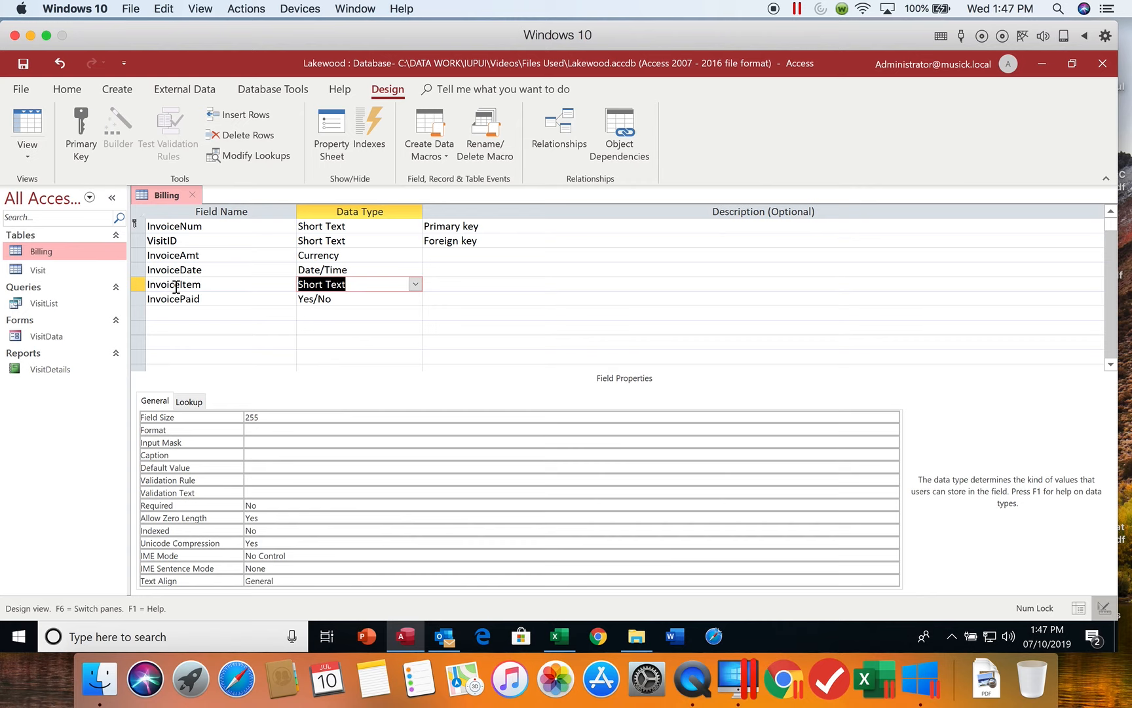
key(Tab)
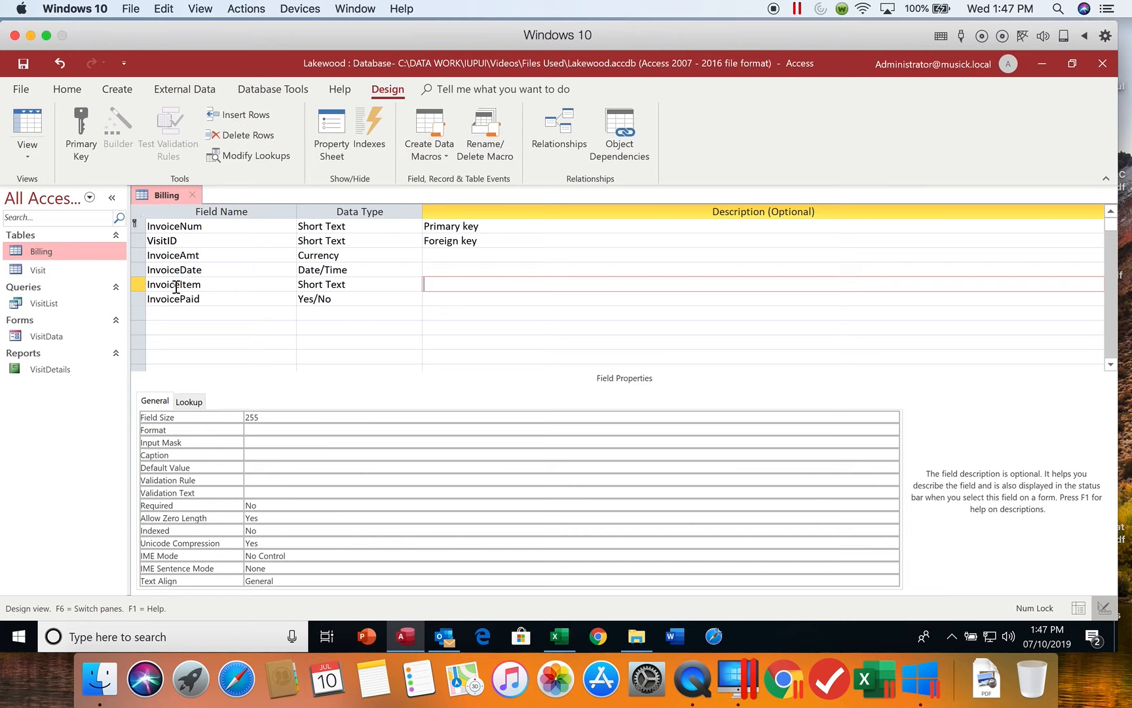
Set the InvoiceItem field's size to 40 and its caption to "Invoice Item".
click(264, 417)
click(223, 420)
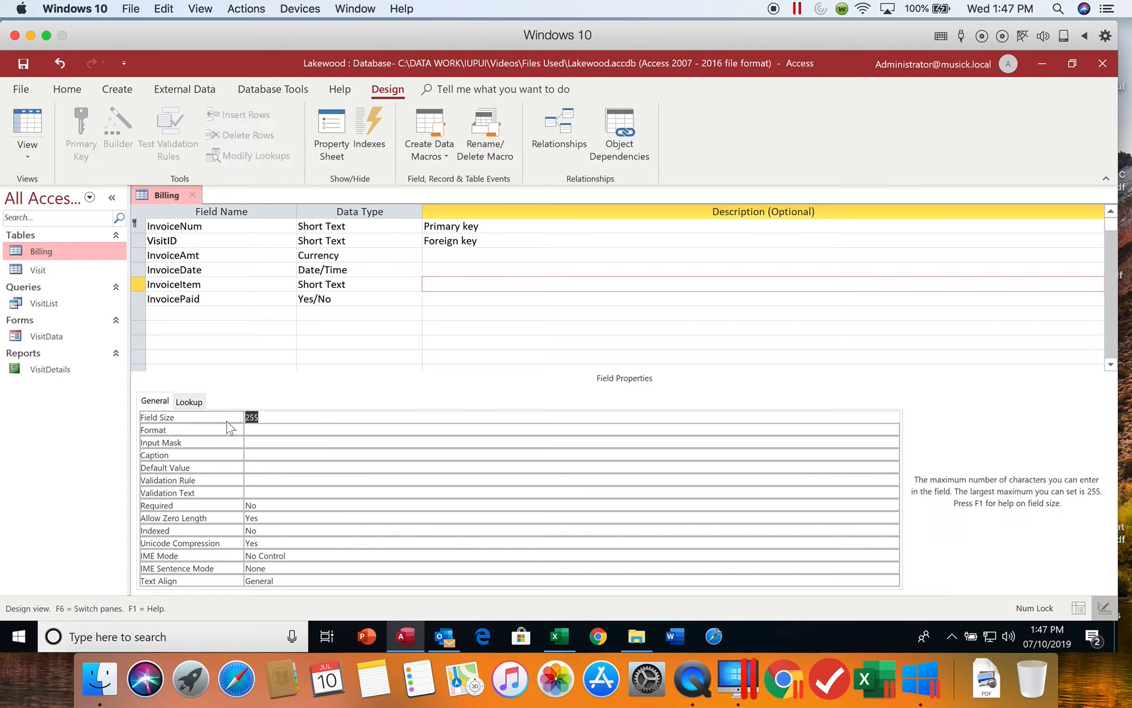
text(40)
click(254, 455)
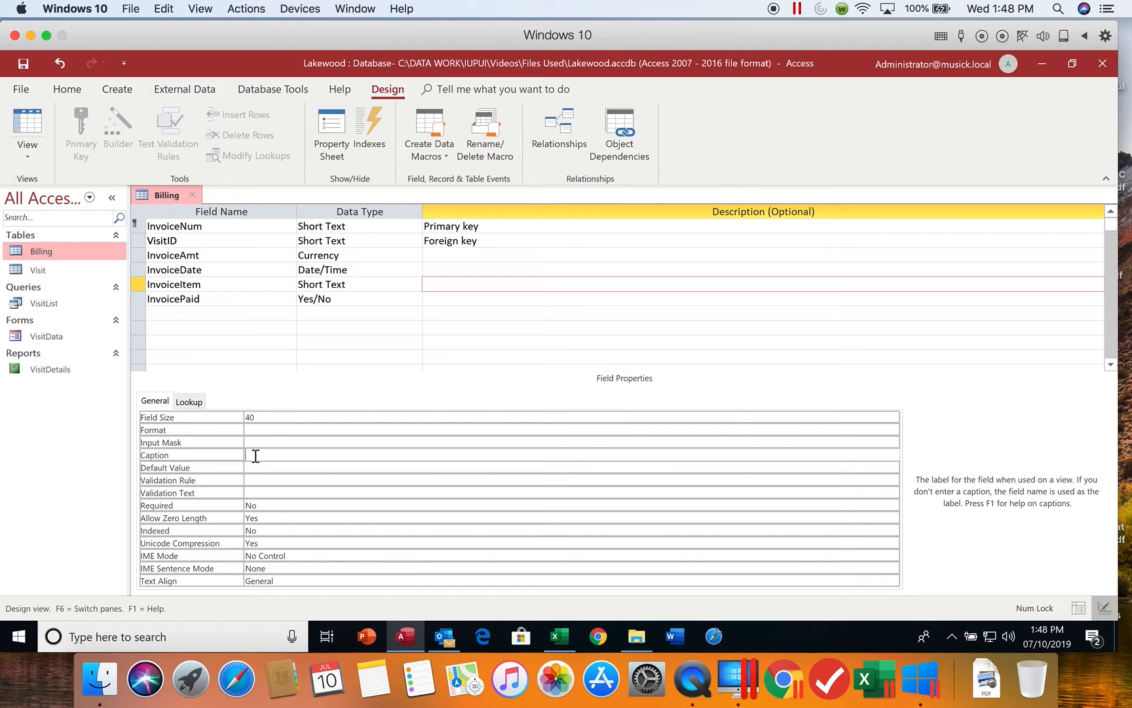
text(Invoice Item)
Close the Billing table, saving its design changes, and open the Visit table.
click(194, 194)
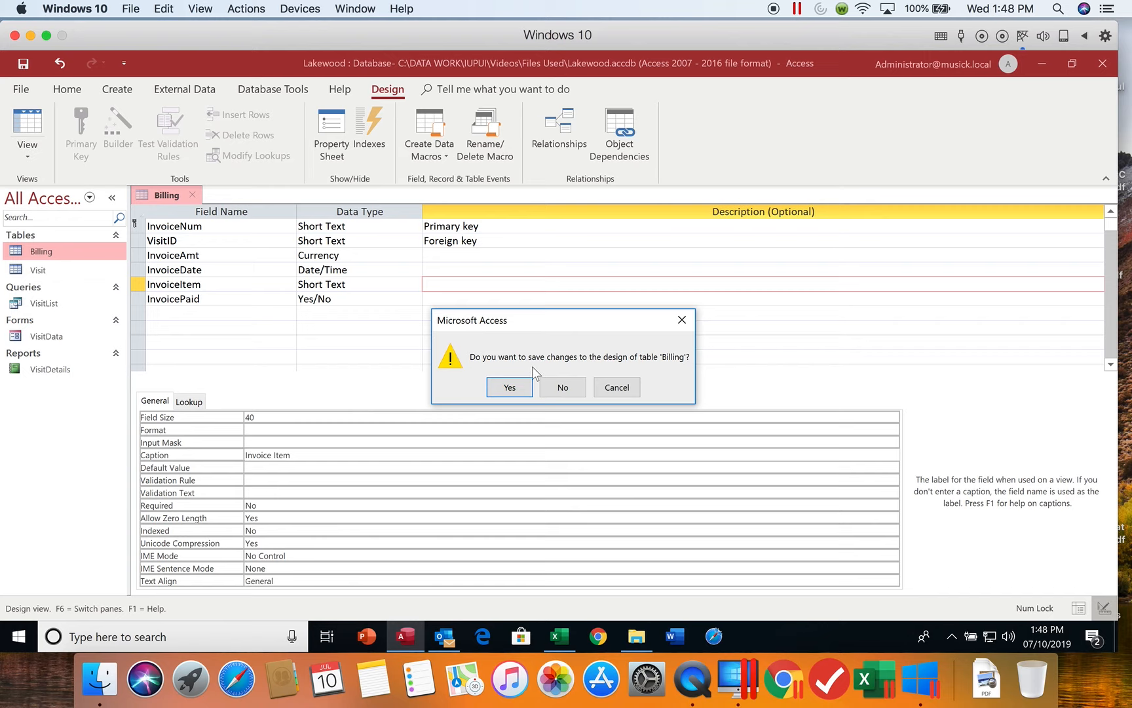
click(510, 389)
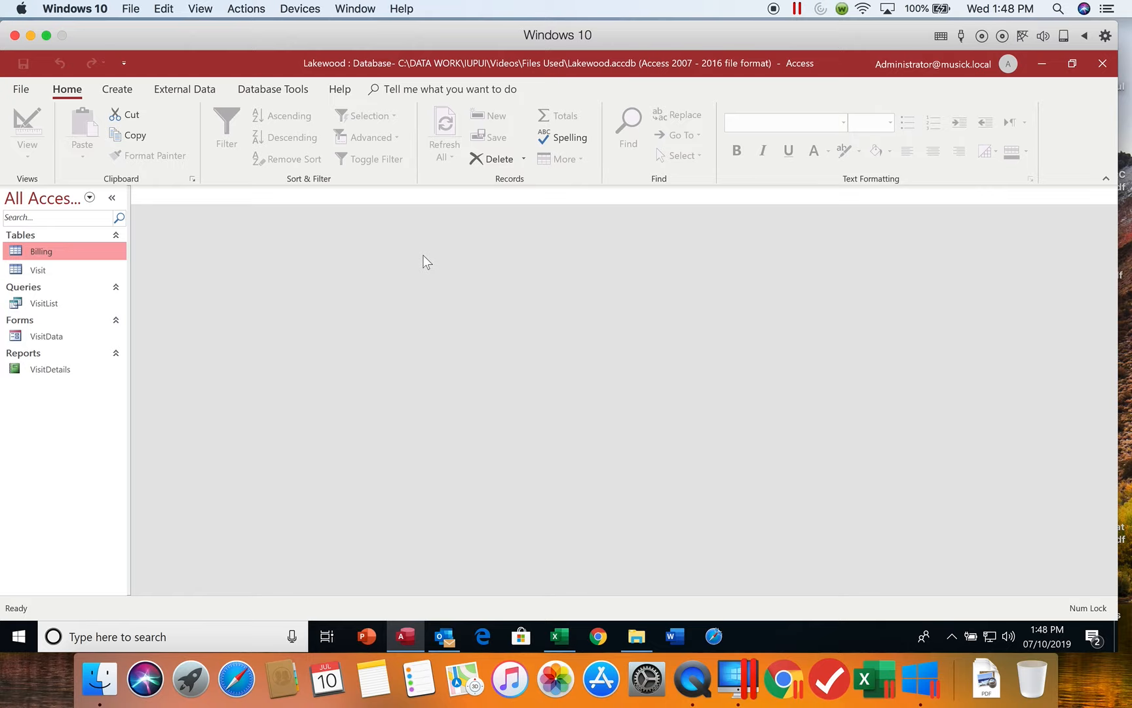
double_click(47, 274)
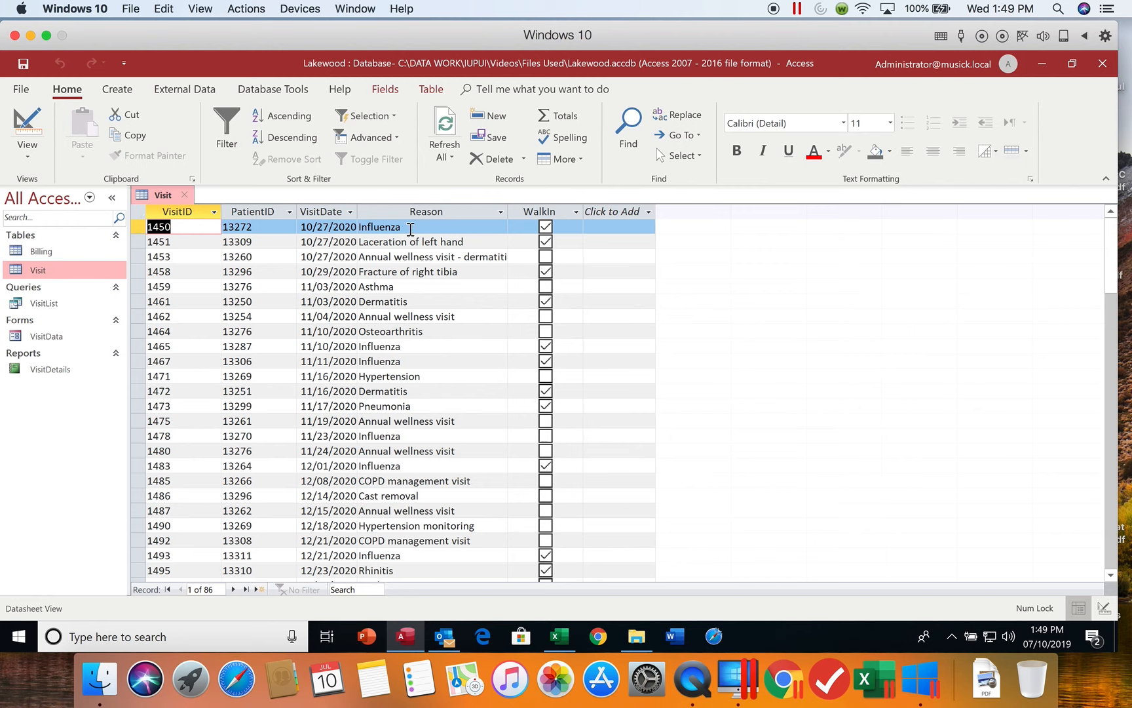
Apply the Short Date format to the VisitDate field from the Visit table's datasheet.
click(396, 94)
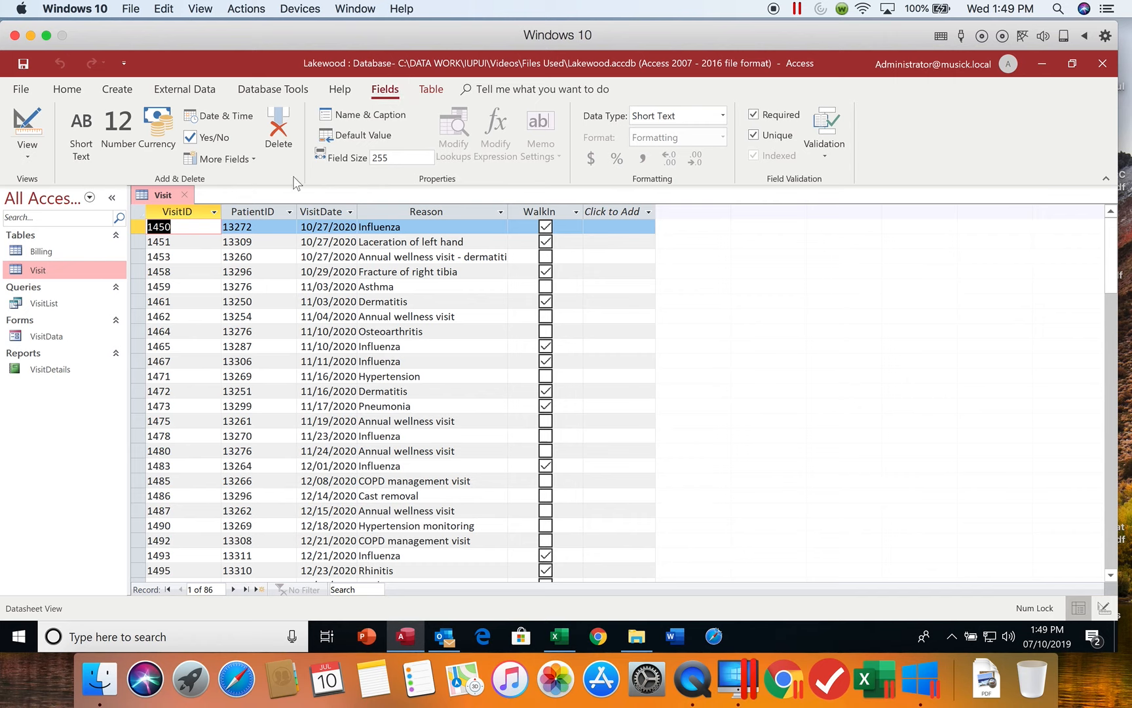
click(322, 225)
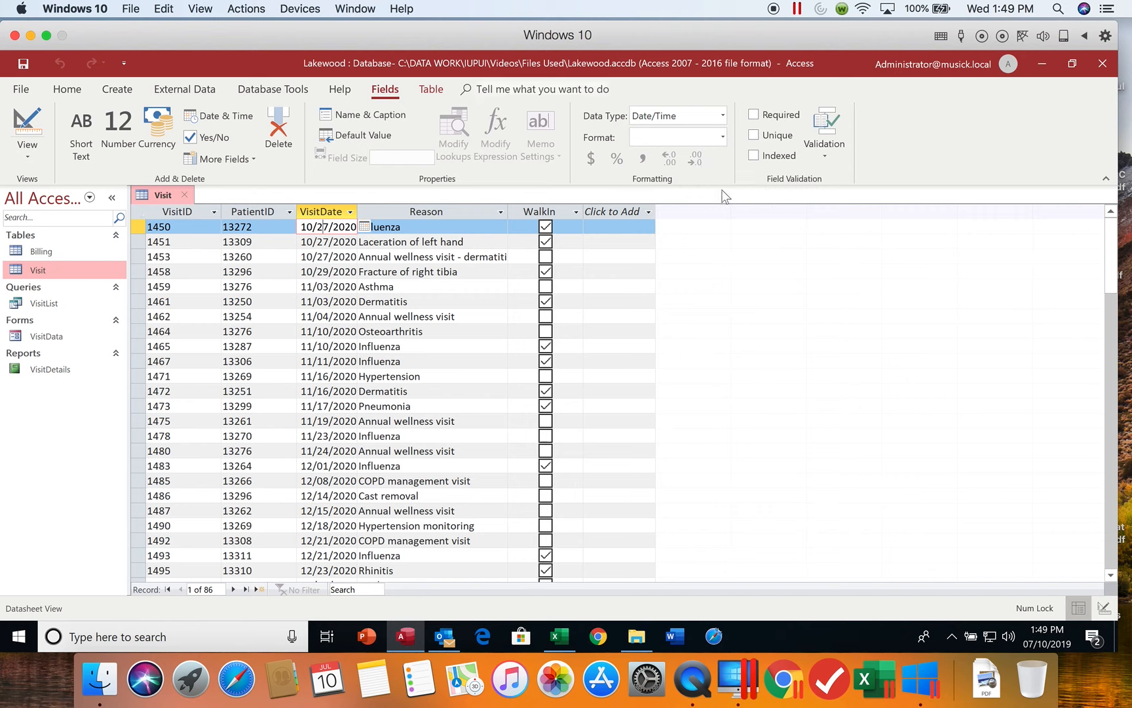
click(723, 137)
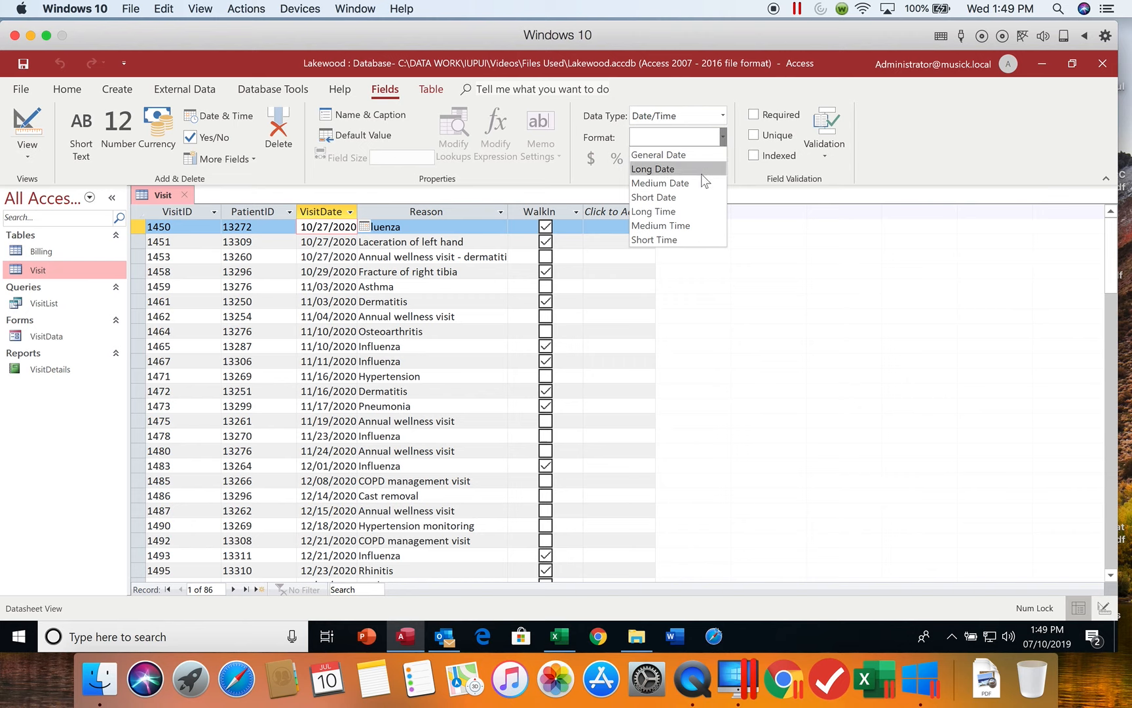
click(688, 199)
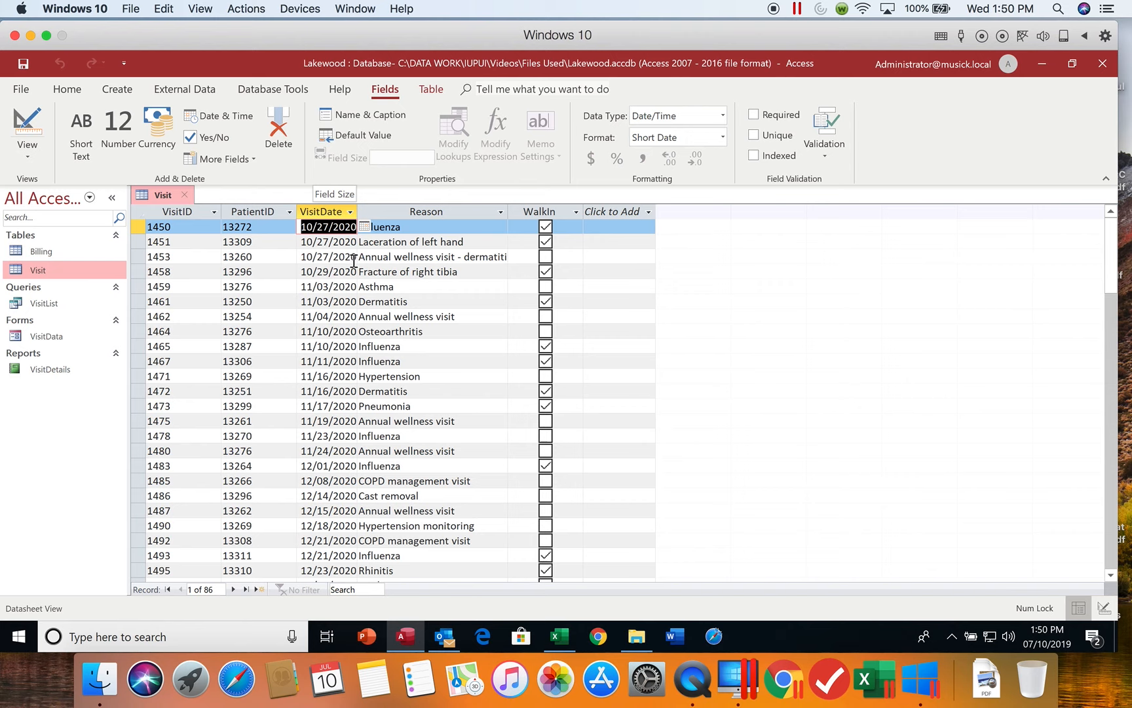
key(Tab)
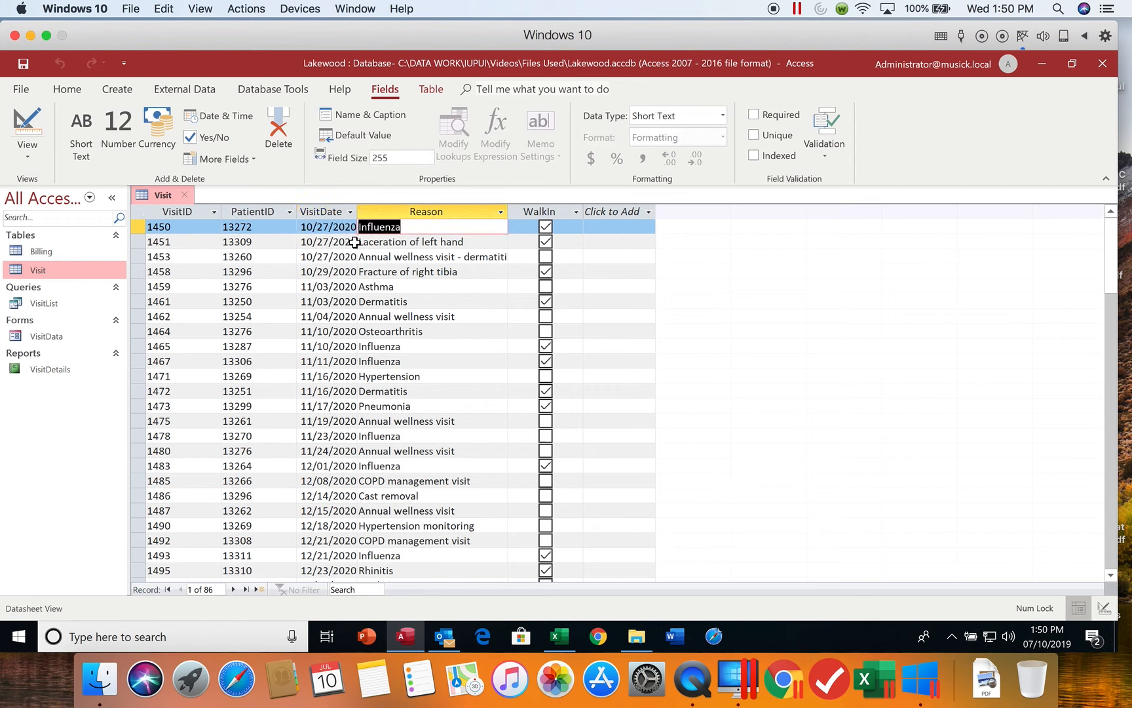
click(341, 227)
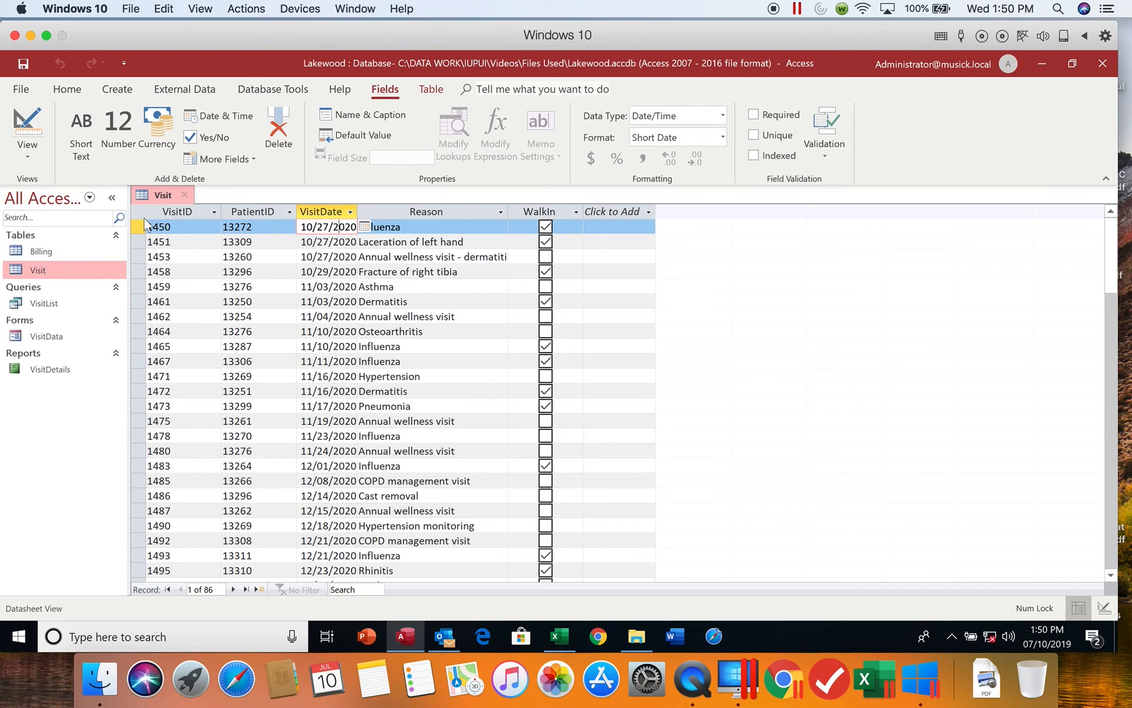
click(331, 273)
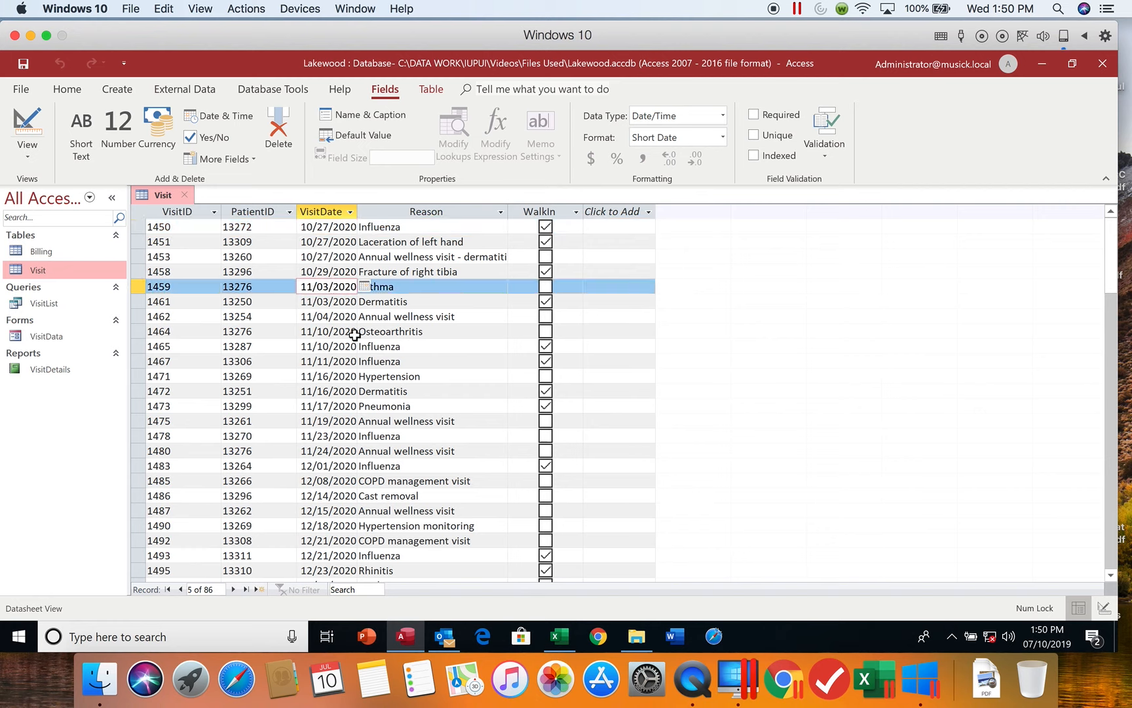
click(336, 317)
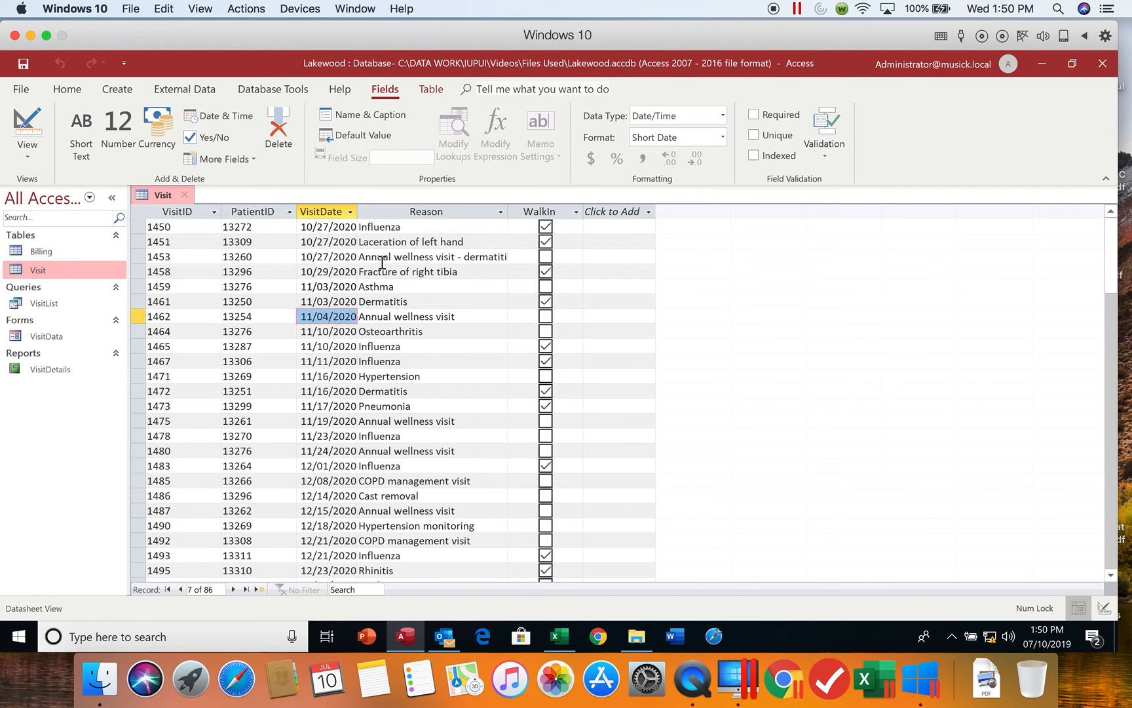
click(337, 234)
Select the entire VisitDate column and choose the Short Date format for it again.
click(331, 211)
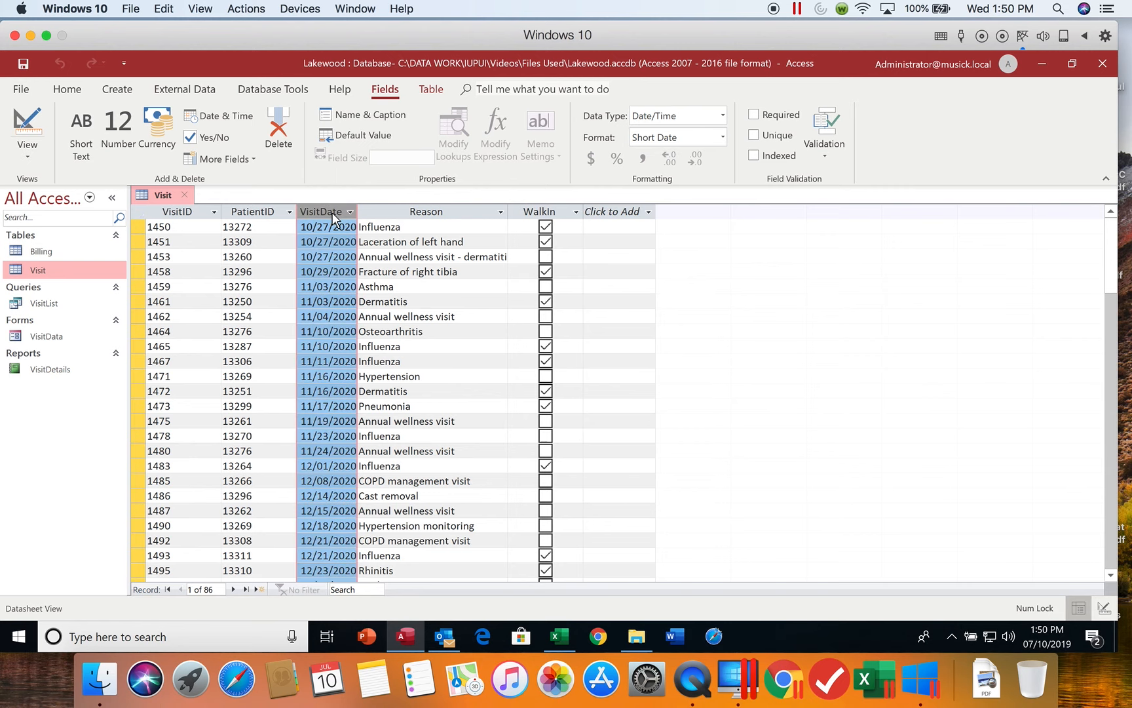
click(724, 137)
click(686, 200)
Switch the Visit table to Design view and check the VisitDate field's format property.
click(40, 160)
click(34, 218)
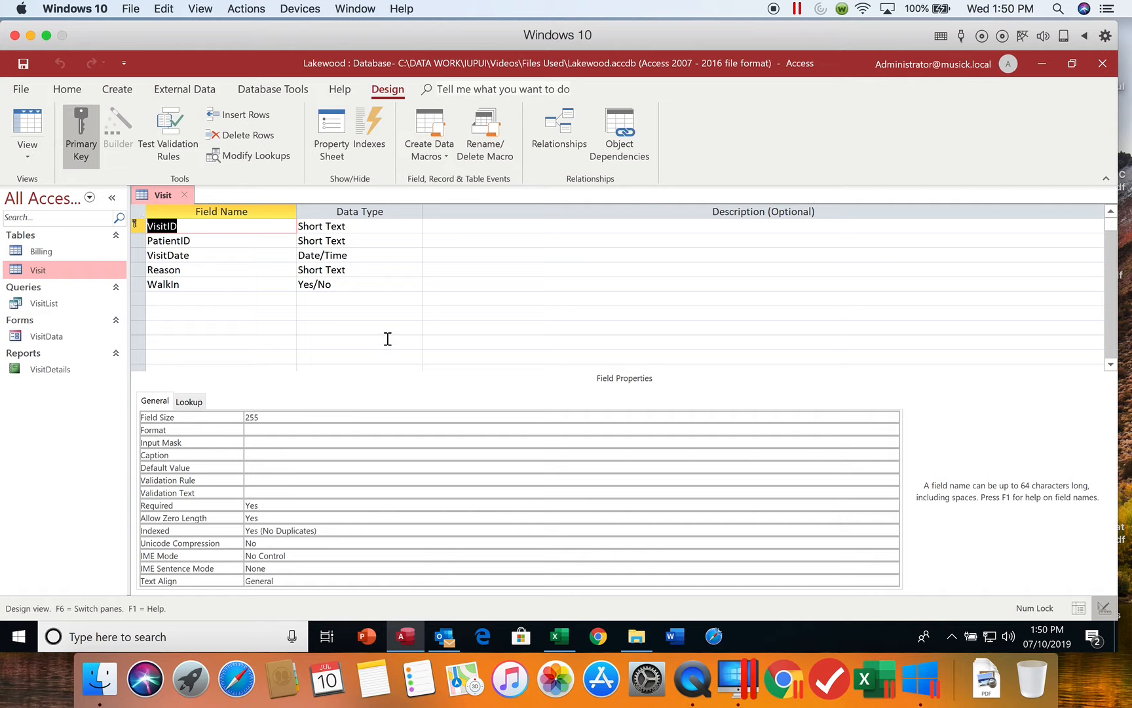
click(203, 253)
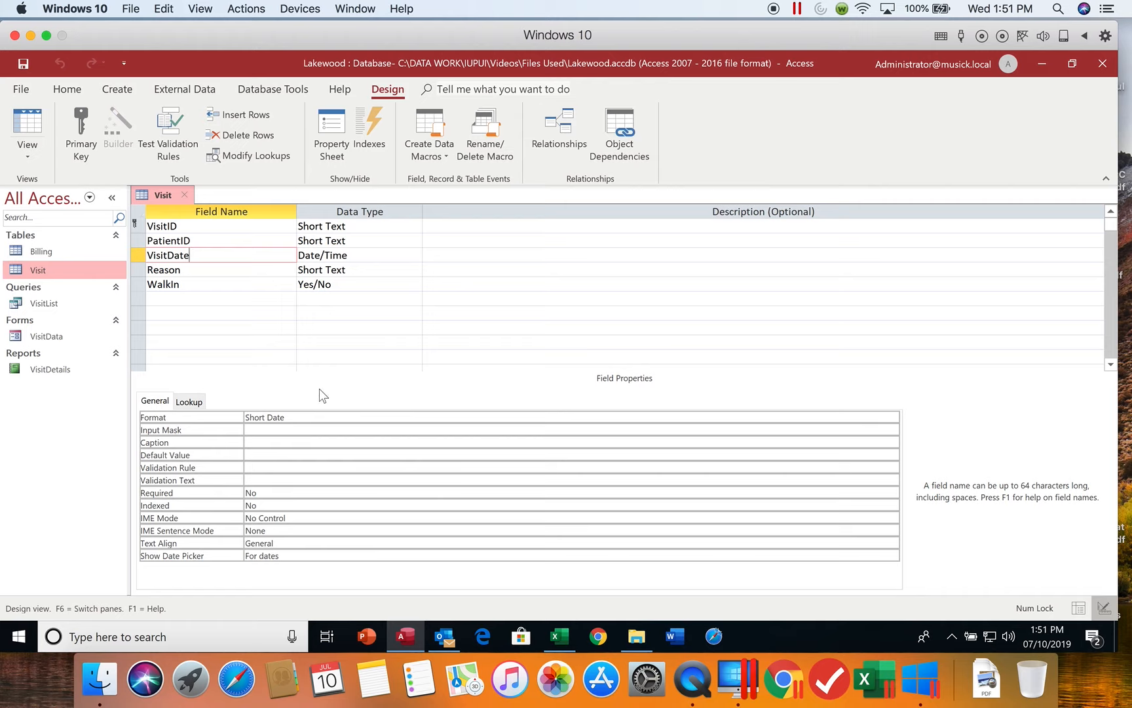
Enter "Primary key" as the description of the VisitID field in the Visit table.
click(193, 225)
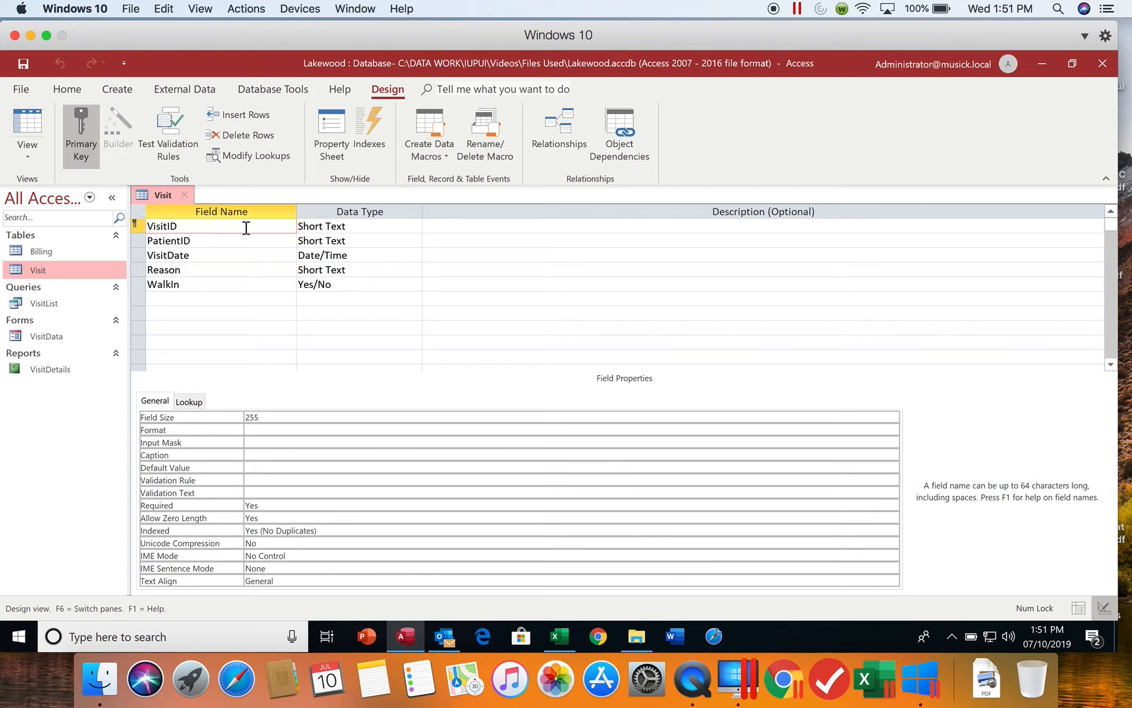
click(448, 224)
text(Pr)
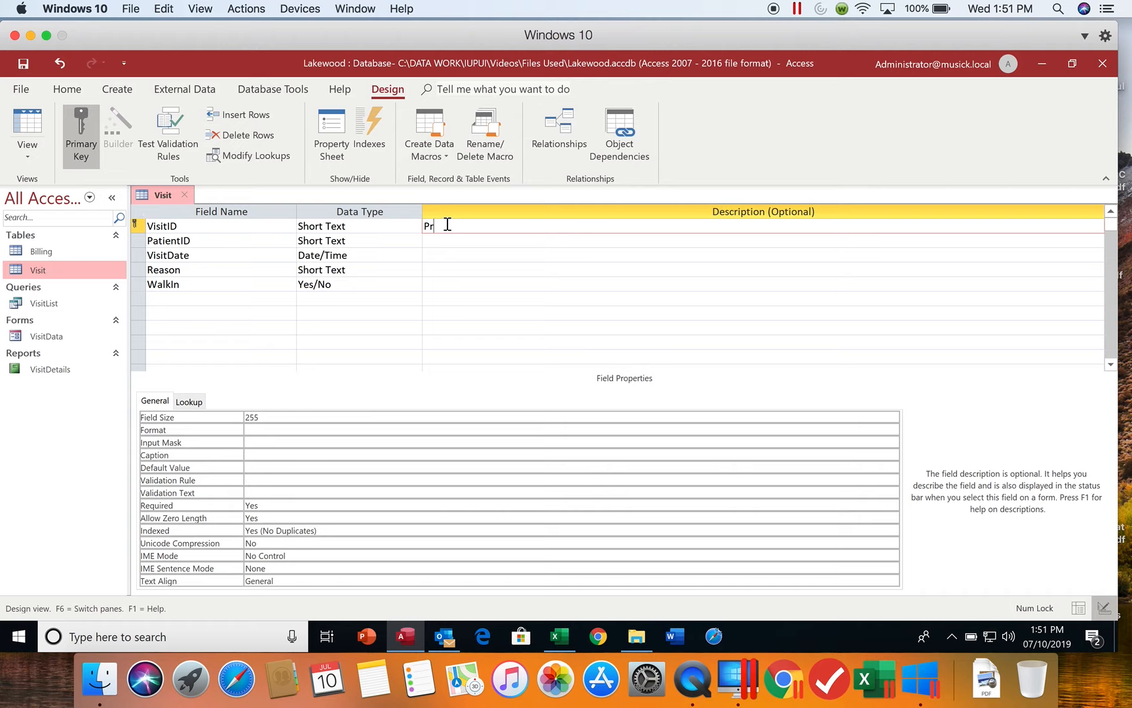
text(imary key)
Set the VisitID field's size to 4 and its caption to "Visit ID".
click(248, 411)
double_click(248, 411)
text(4)
click(261, 455)
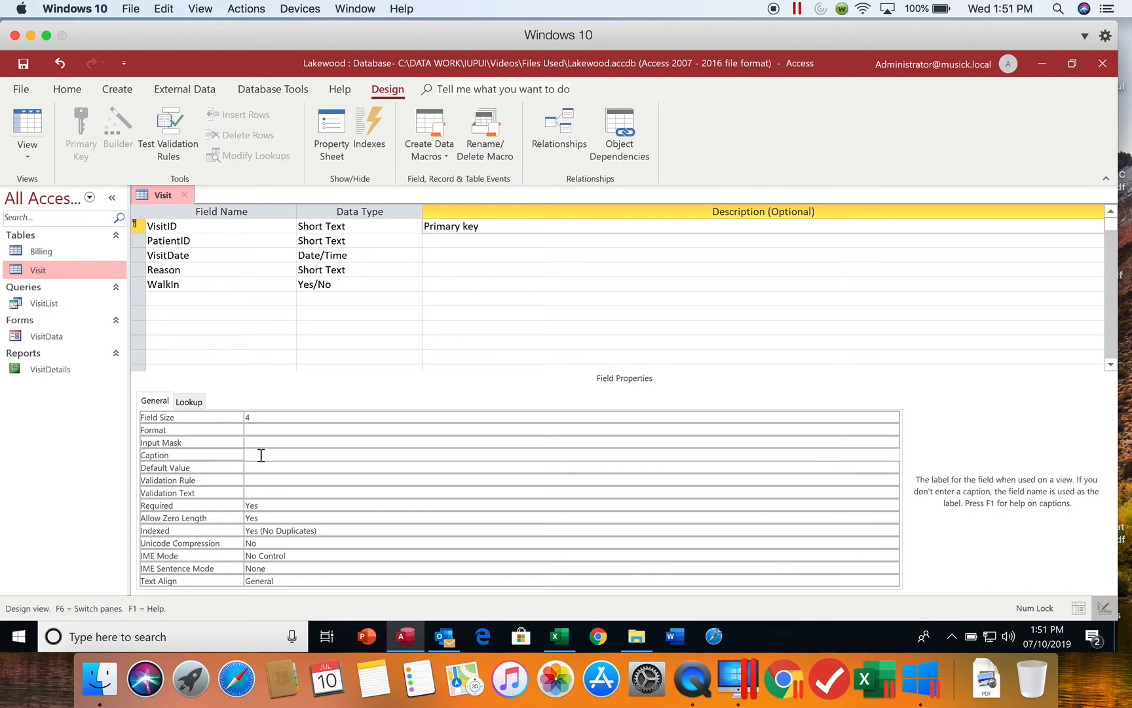
text(Visit ID)
Enter "Foreign key" as the description of the PatientID field in the Visit table.
click(210, 239)
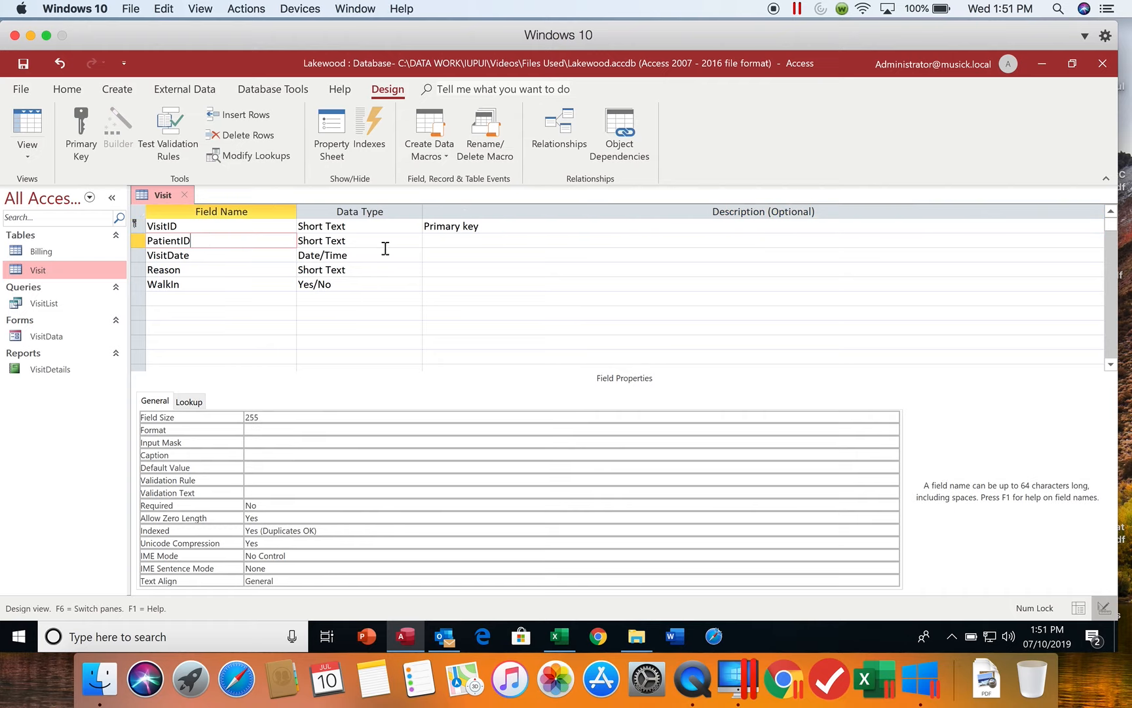
click(431, 241)
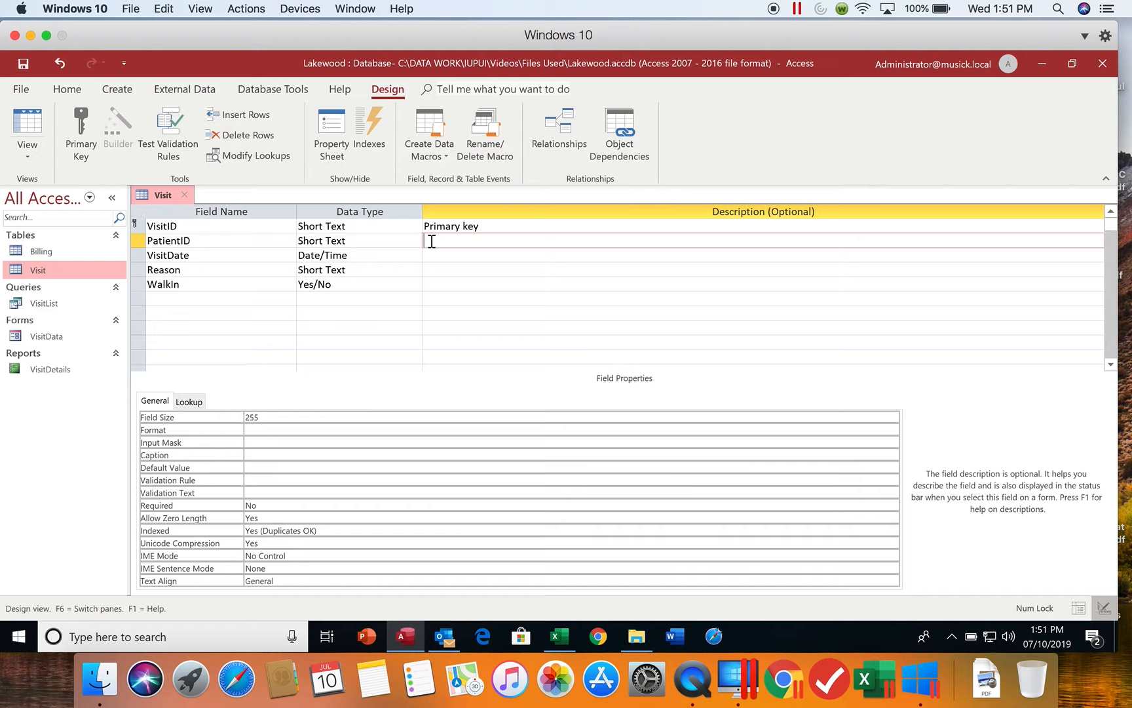
text(For)
text(eign key)
Set the PatientID field's size to 5 and its caption to "Patient ID".
click(223, 419)
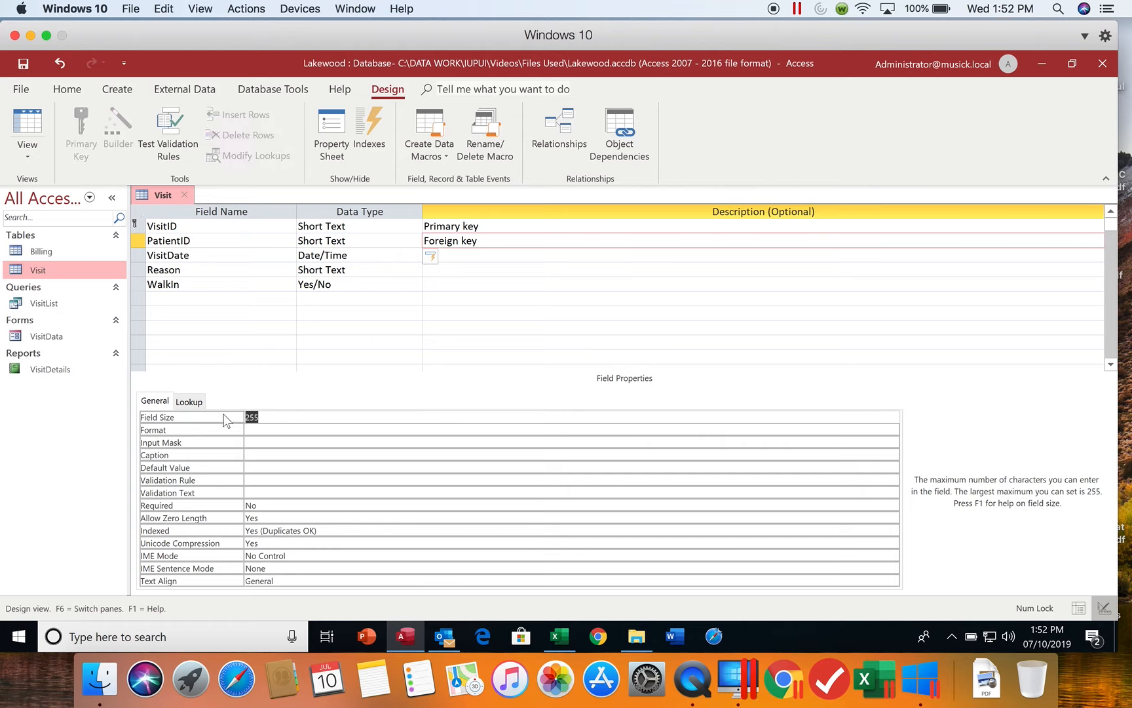
text(5)
click(258, 454)
text(Patient ID)
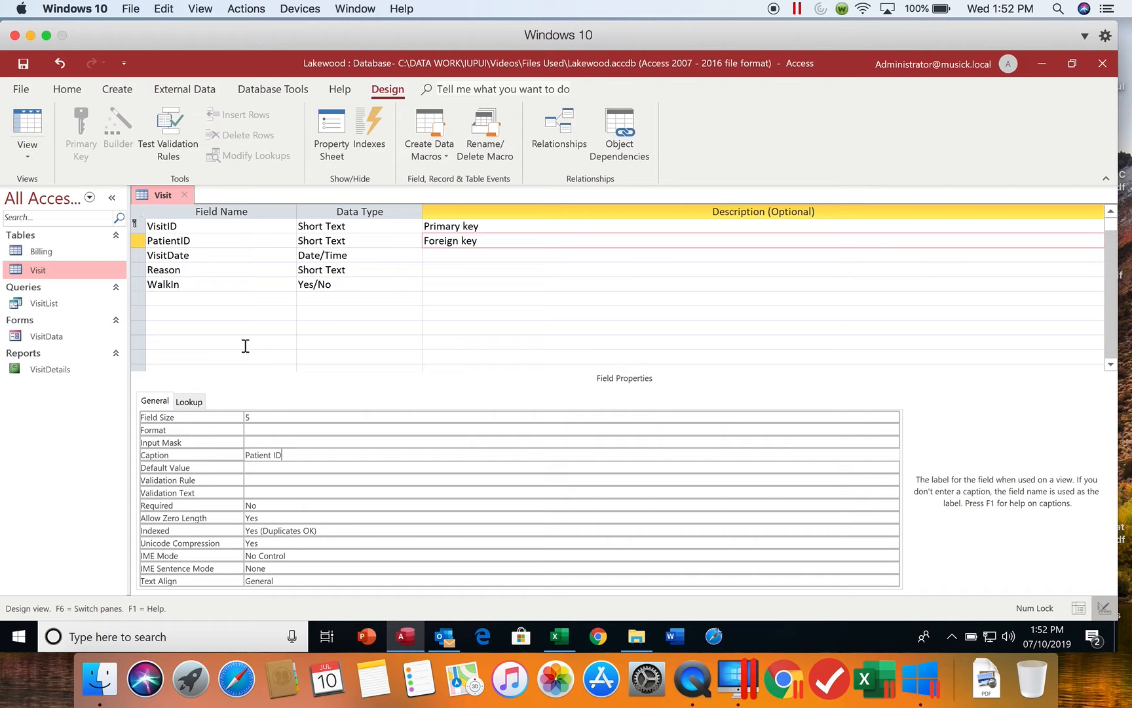
Set the VisitDate field's caption to "Date of Visit".
click(192, 254)
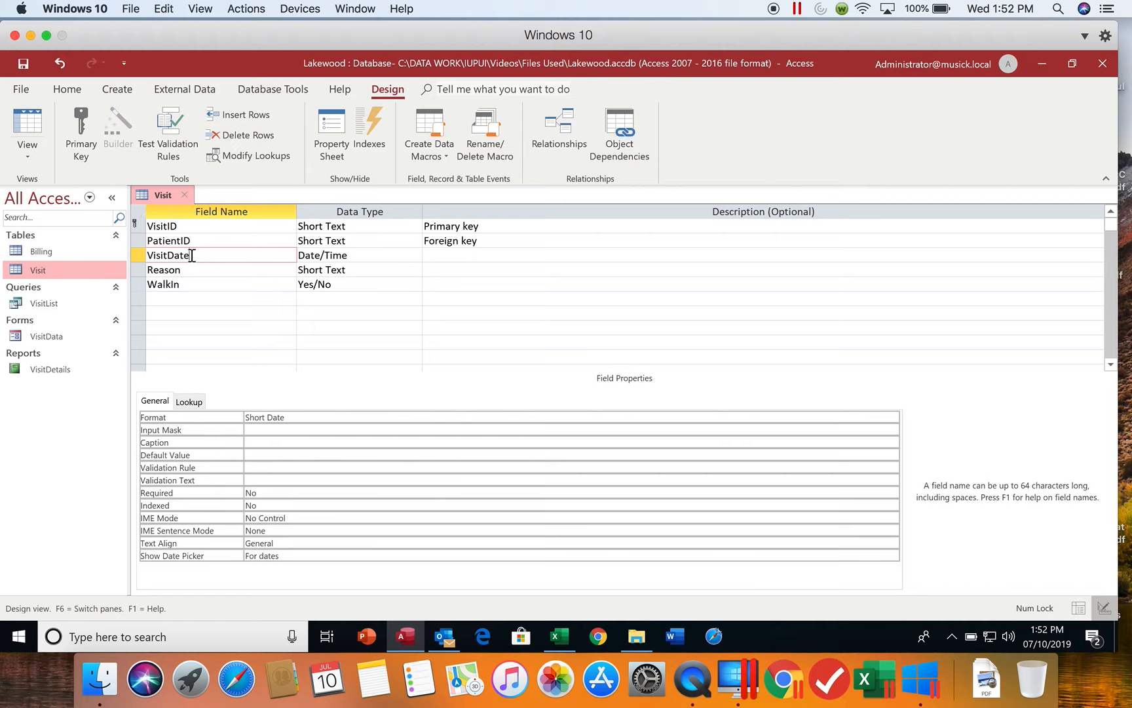
click(257, 441)
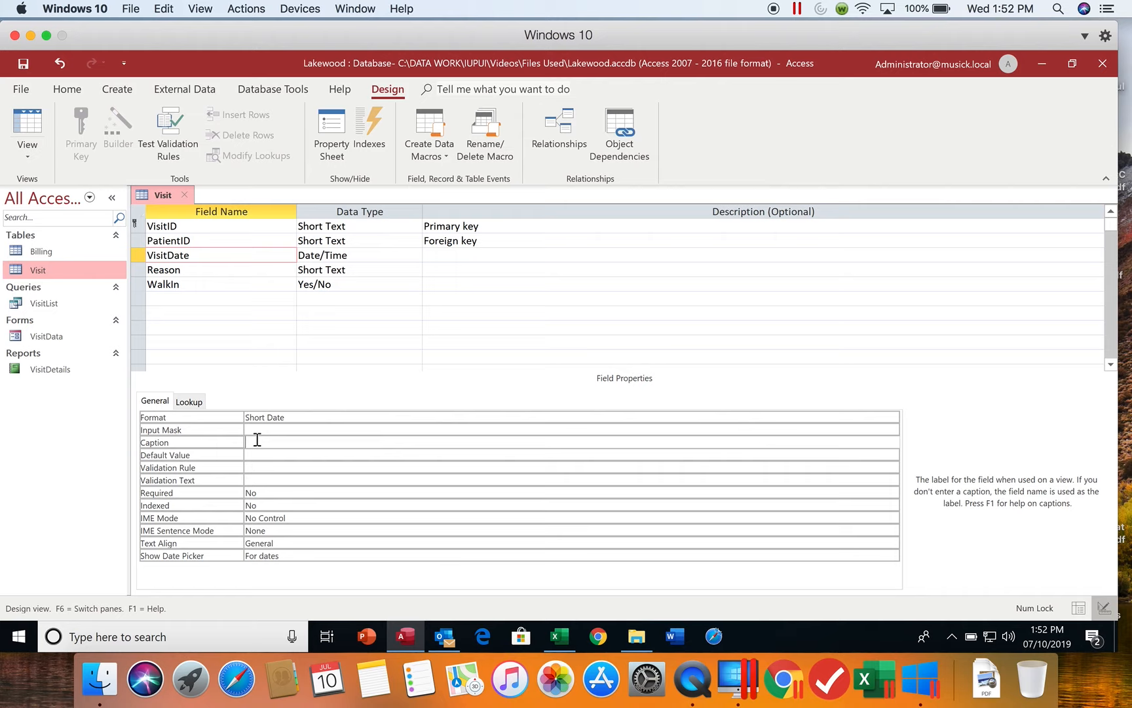
text(Date of Visit)
Set the Reason field's size to 60 and its caption to "Reason/Diagnosis".
click(203, 266)
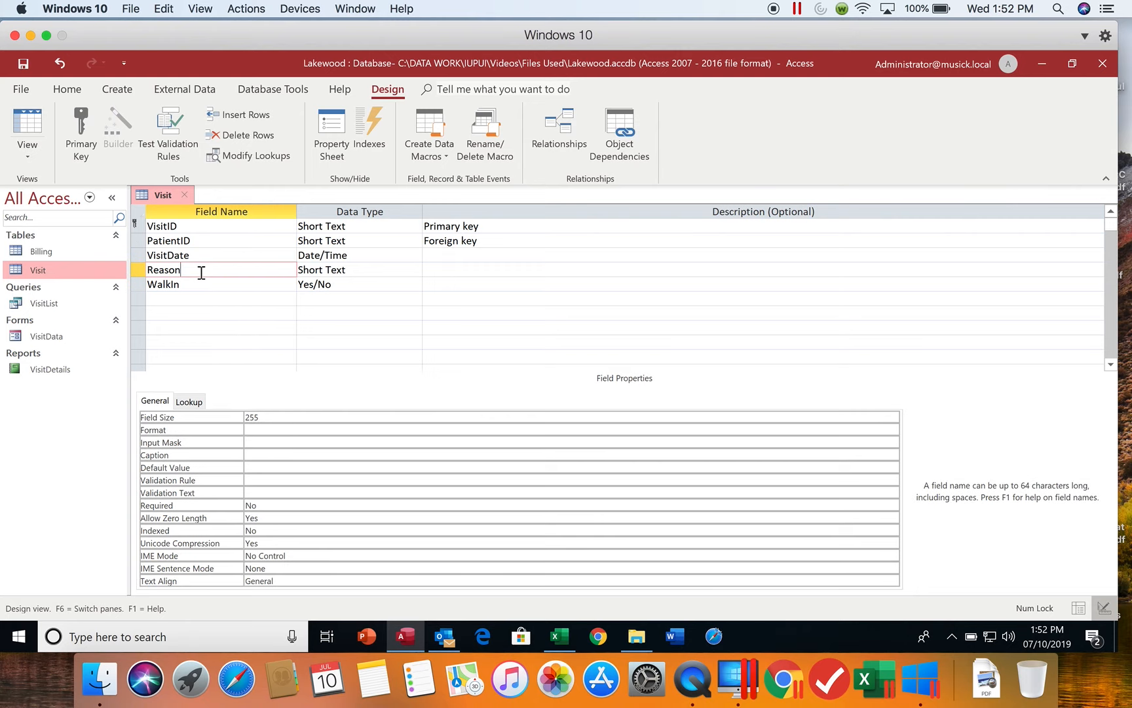
drag(268, 416, 230, 420)
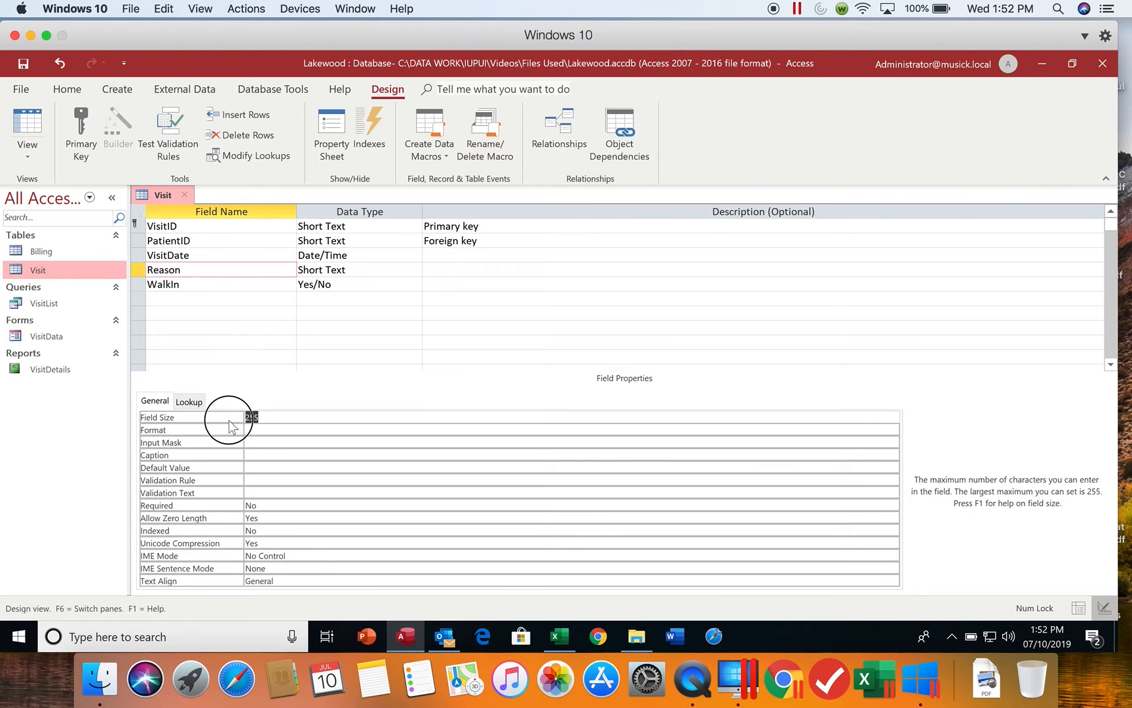
text(60)
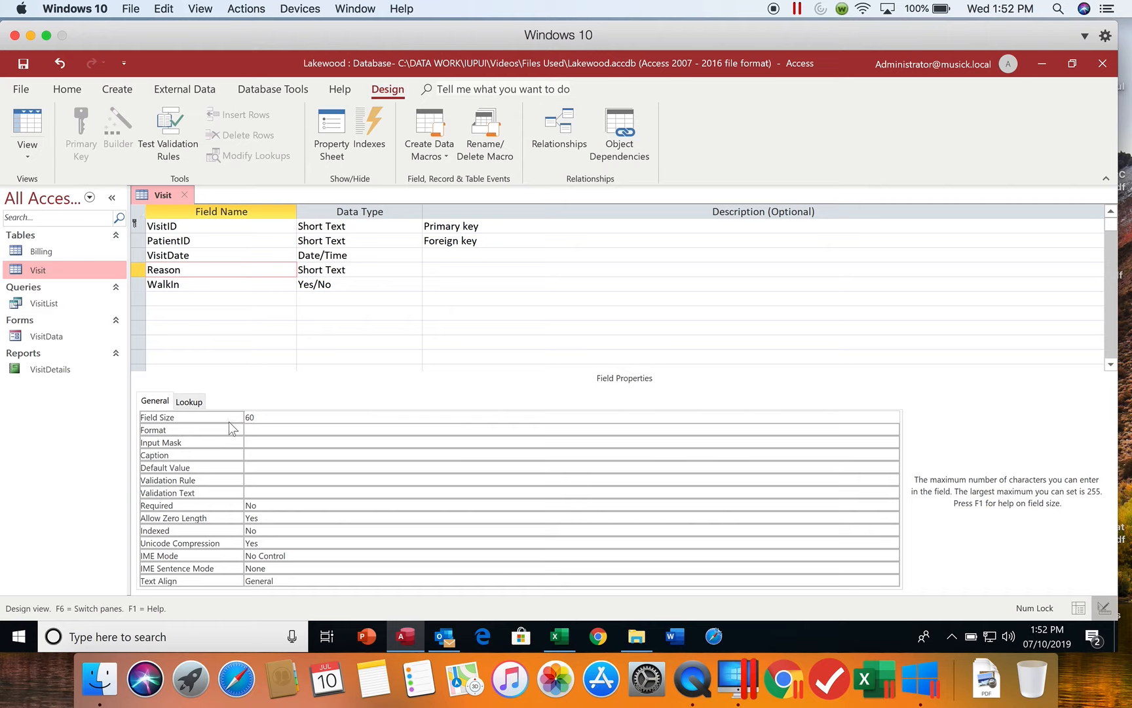
click(253, 455)
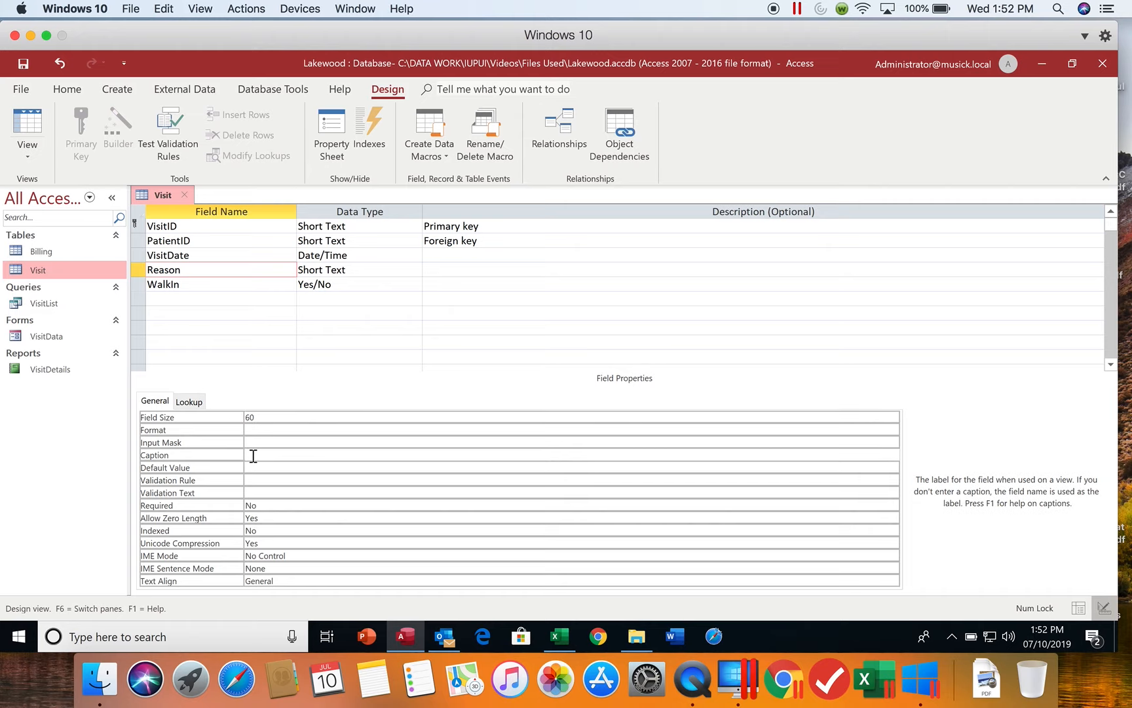
text(Reason/Diagnosis)
Set the WalkIn field's caption to "Walk-in?" and save the Visit table design, accepting the shortened field sizes.
click(197, 282)
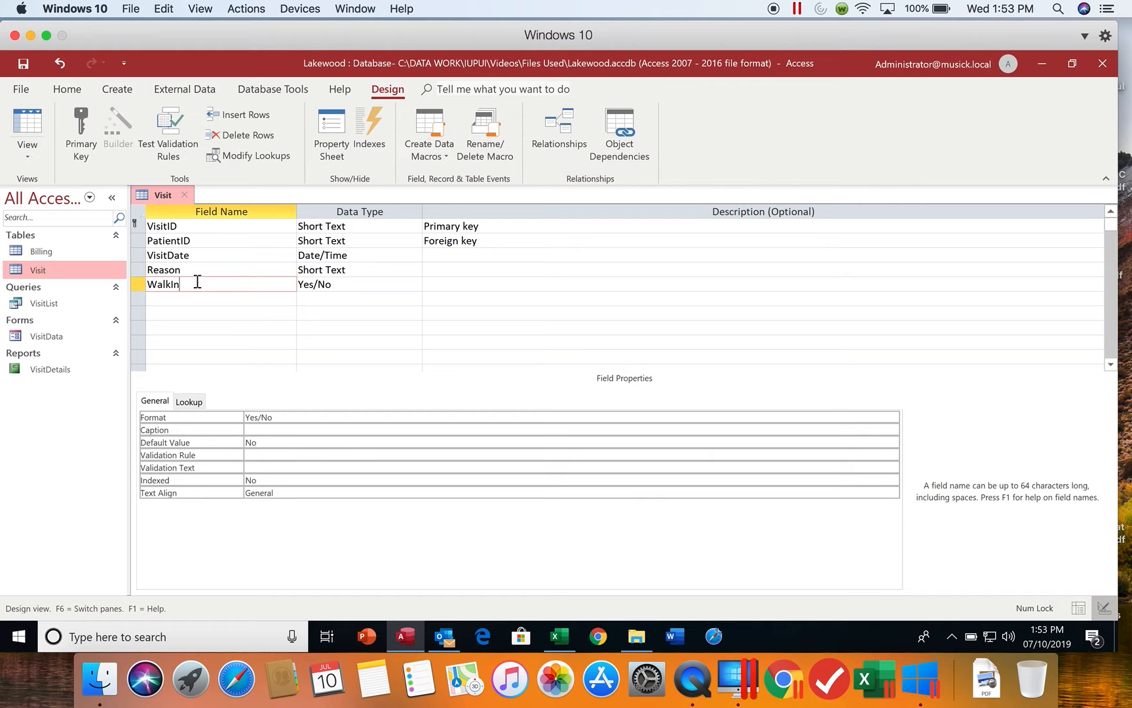
click(260, 429)
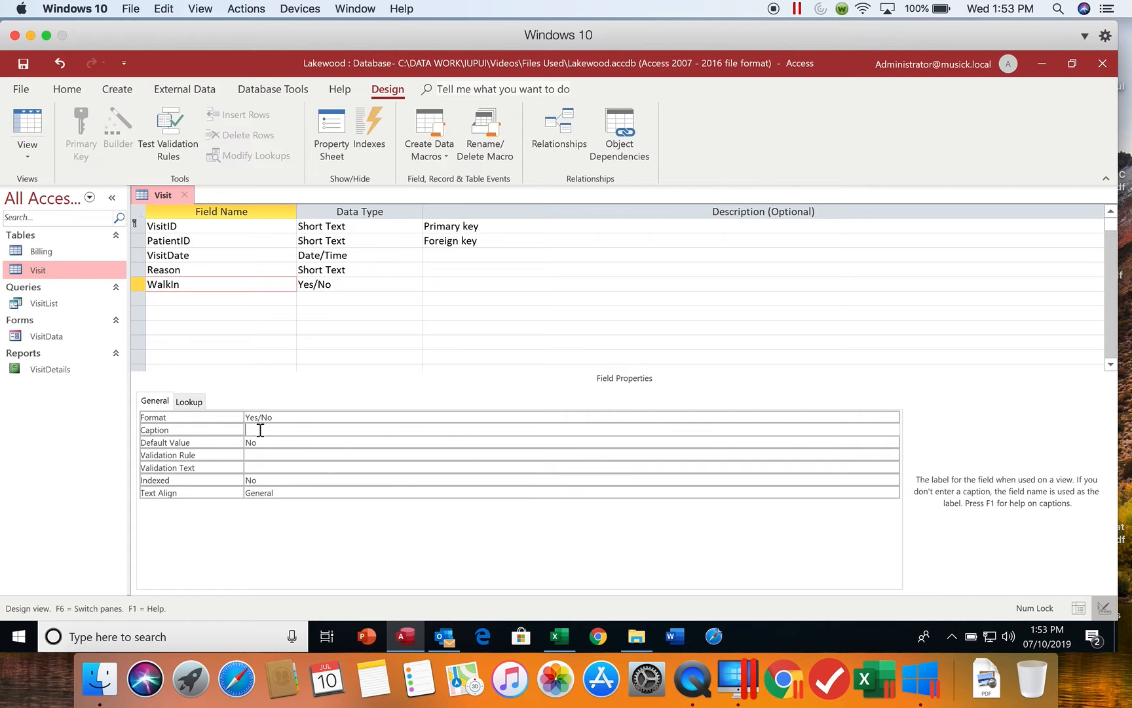
text(Walk-in?)
click(24, 65)
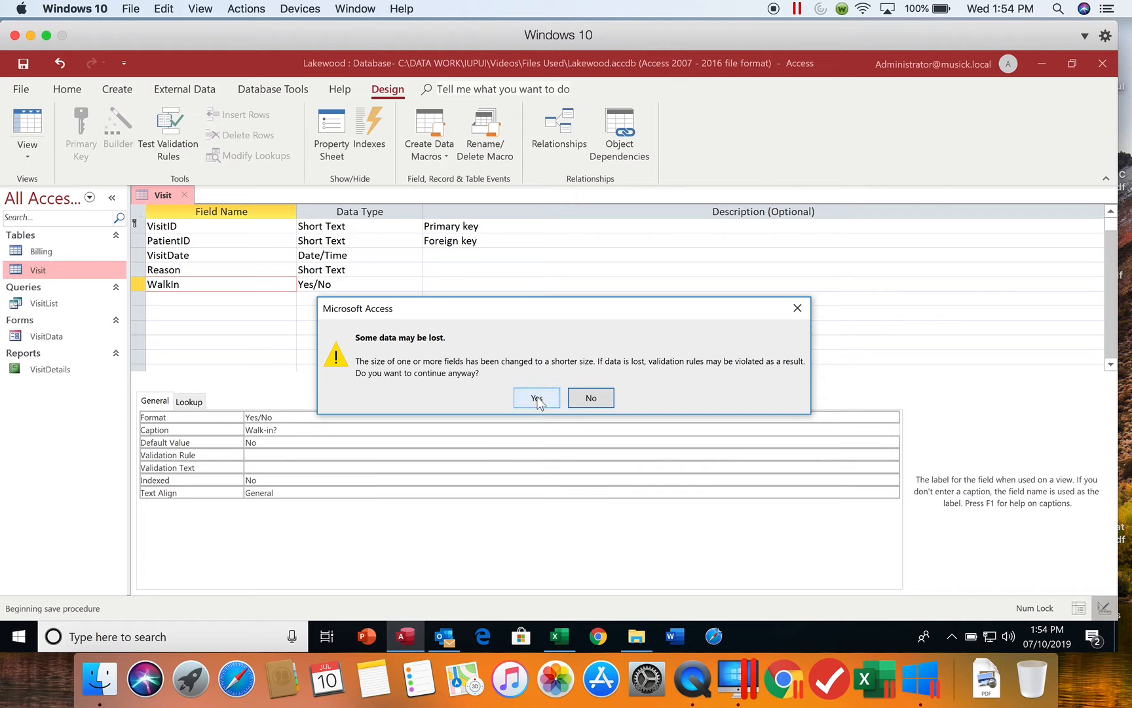
click(537, 398)
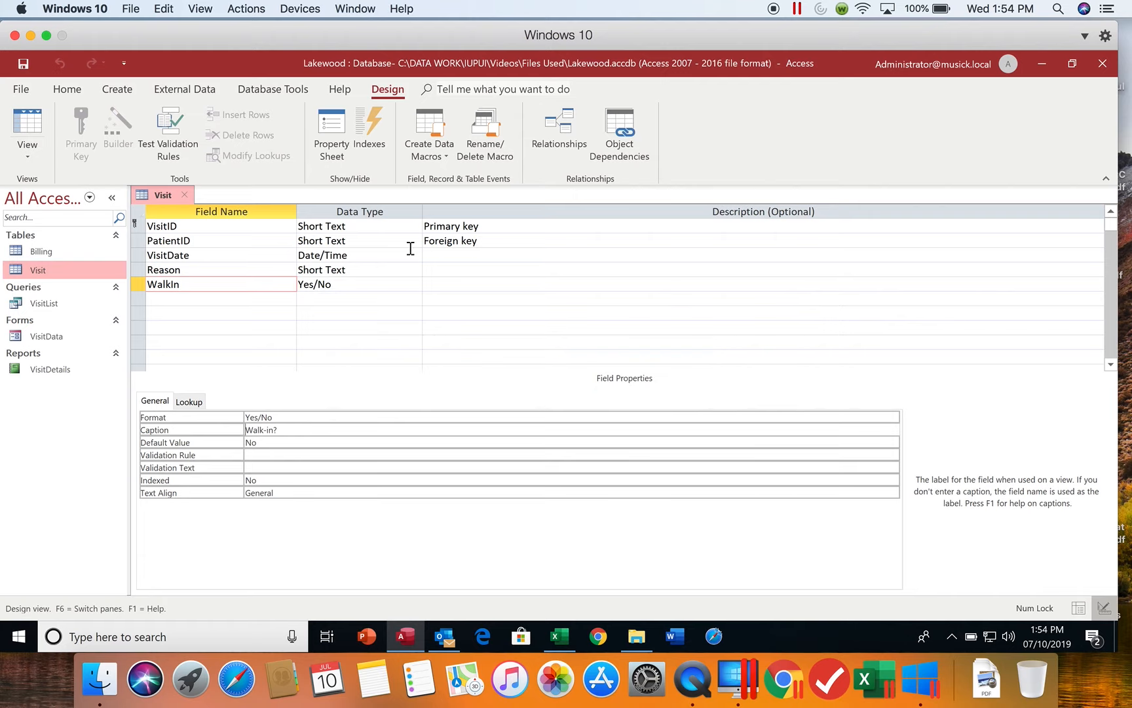
In Datasheet view, widen the Date of Visit and Reason/Diagnosis columns to fit their contents and close the Visit table.
click(29, 125)
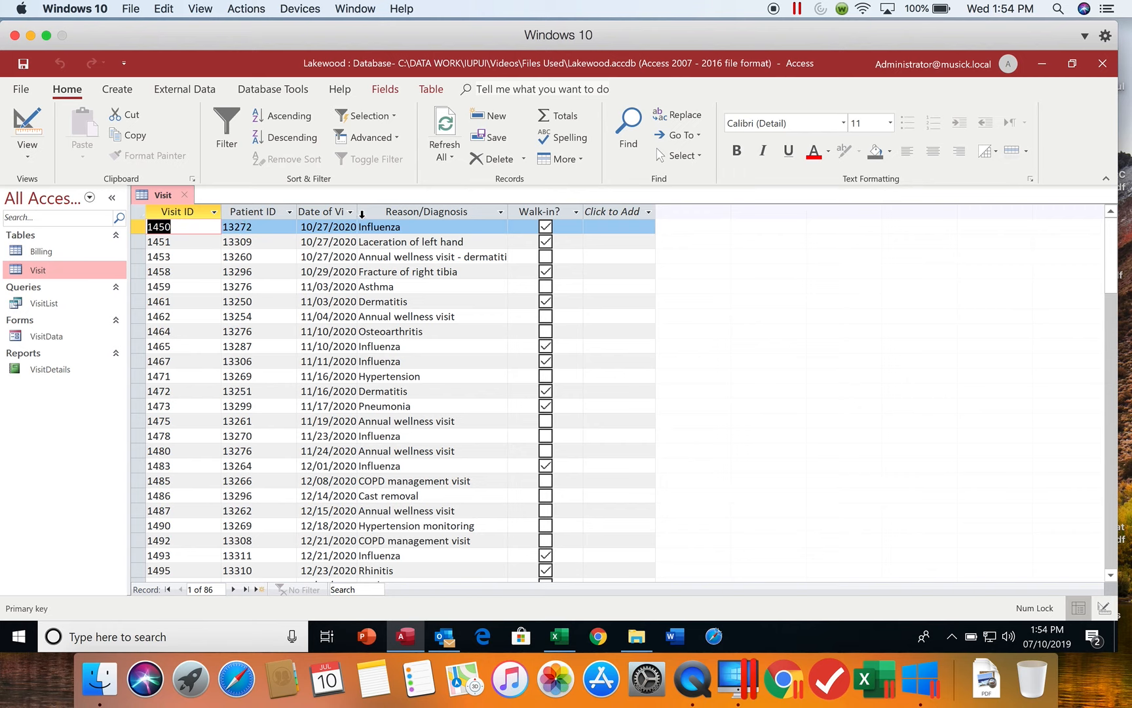
drag(360, 213, 372, 216)
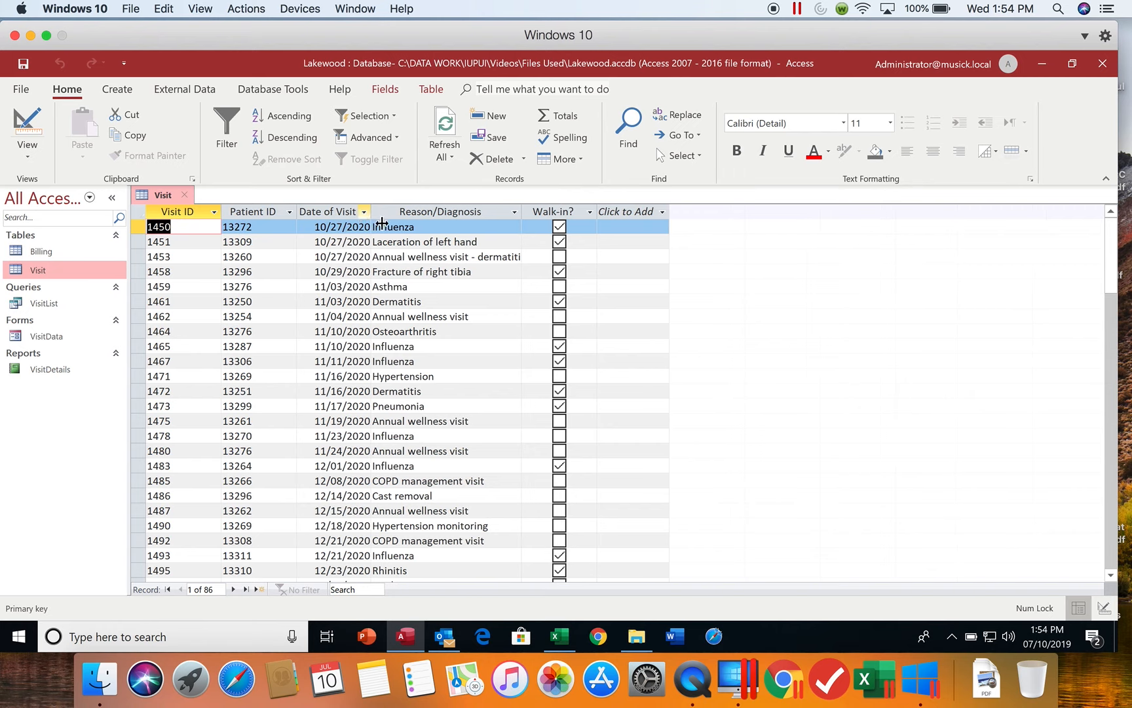
double_click(522, 215)
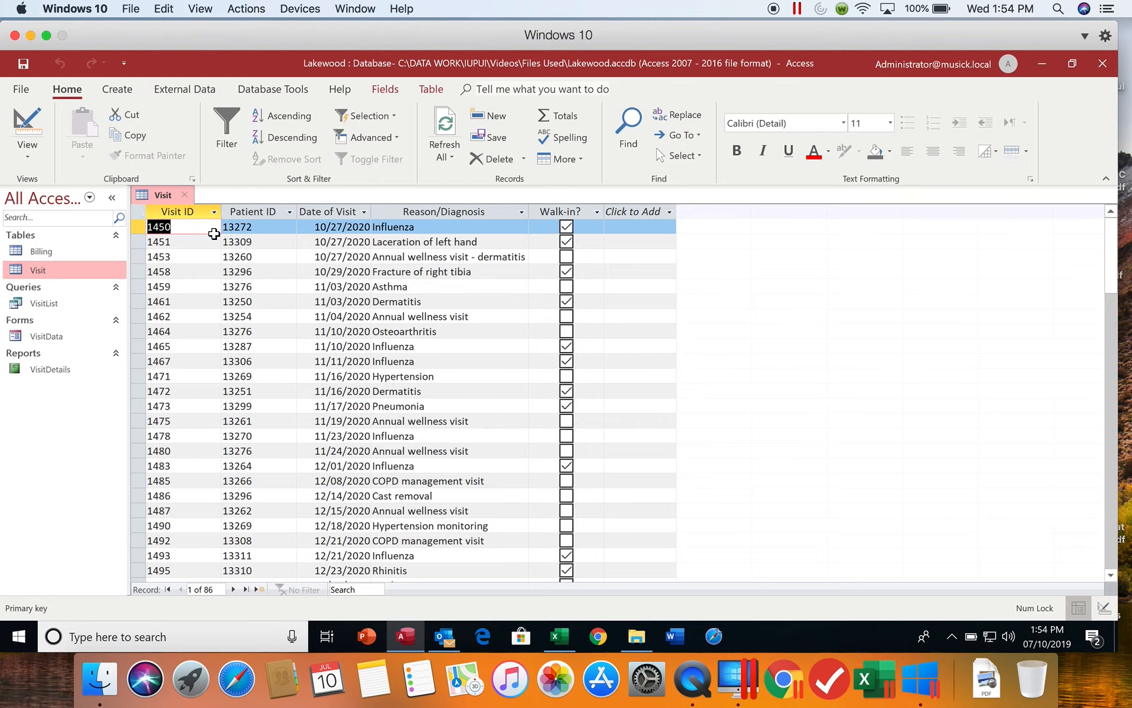
click(187, 196)
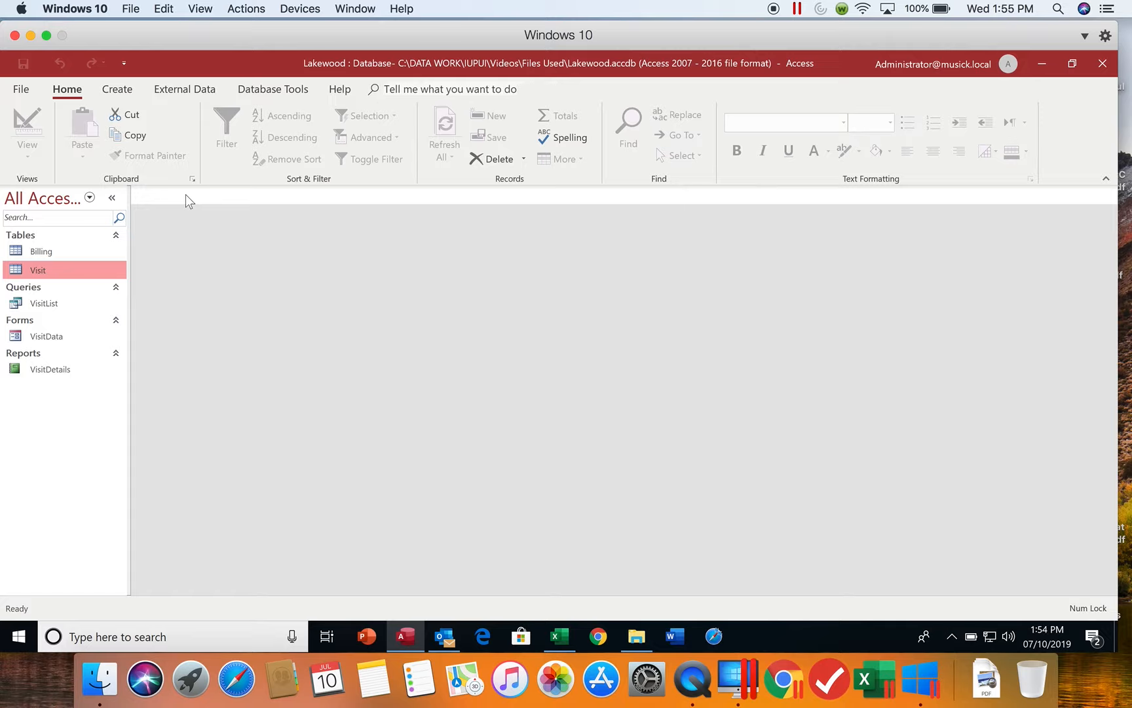